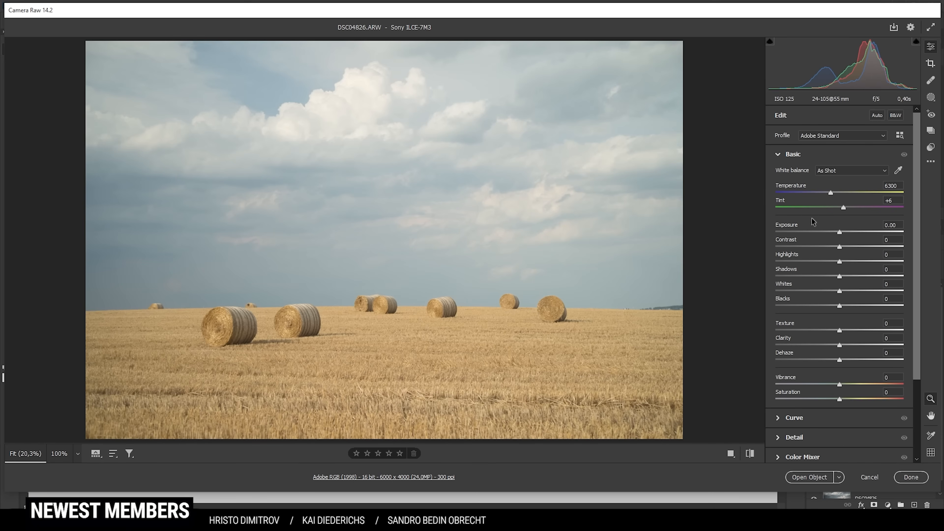
Step: Set the photo's Tint to +9, Exposure to -0.55, Highlights to +100, Shadows to +43, Blacks to +6 and Texture to +6
left_click_drag(844, 210, 846, 209)
left_click_drag(840, 231, 834, 231)
left_click_drag(842, 276, 847, 307)
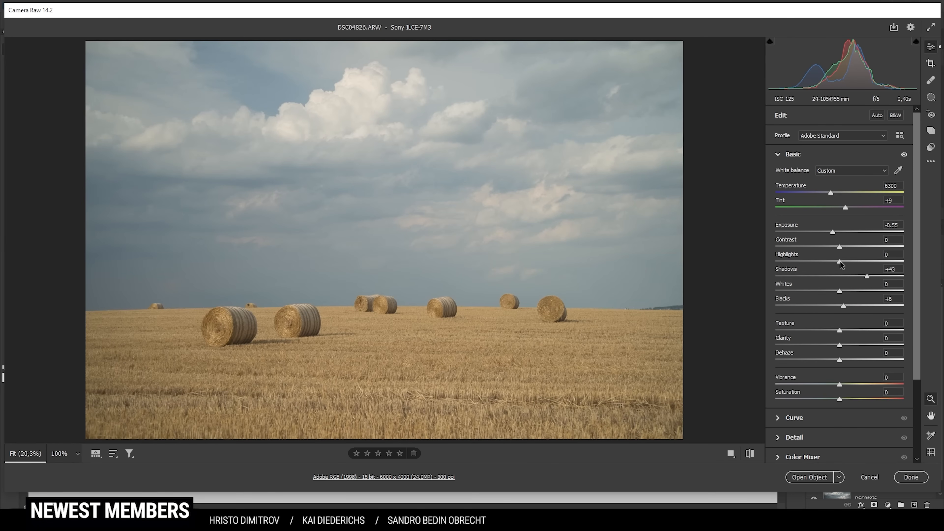
left_click_drag(849, 262, 917, 277)
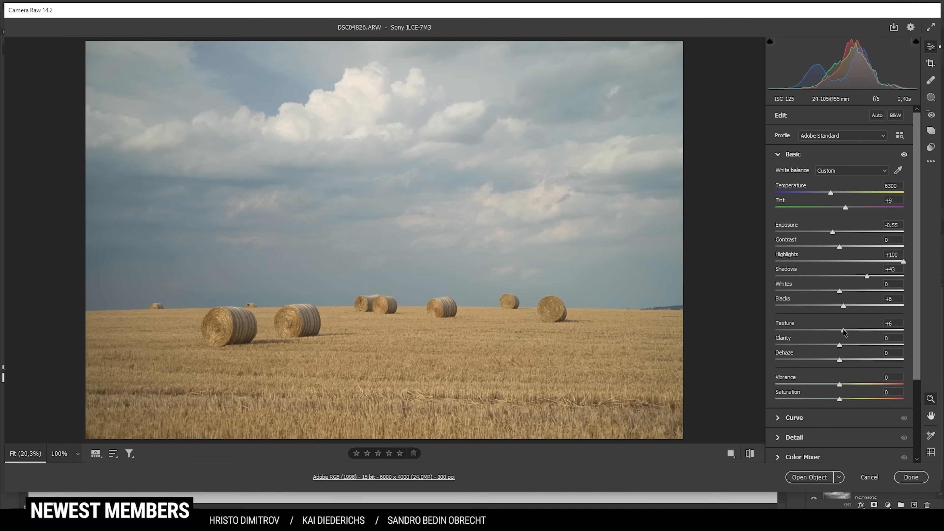
Step: Set the photo's Vibrance to +12 and compare the edit with the default settings
left_click_drag(840, 385, 846, 383)
left_click(847, 384)
left_click(750, 453)
left_click(750, 454)
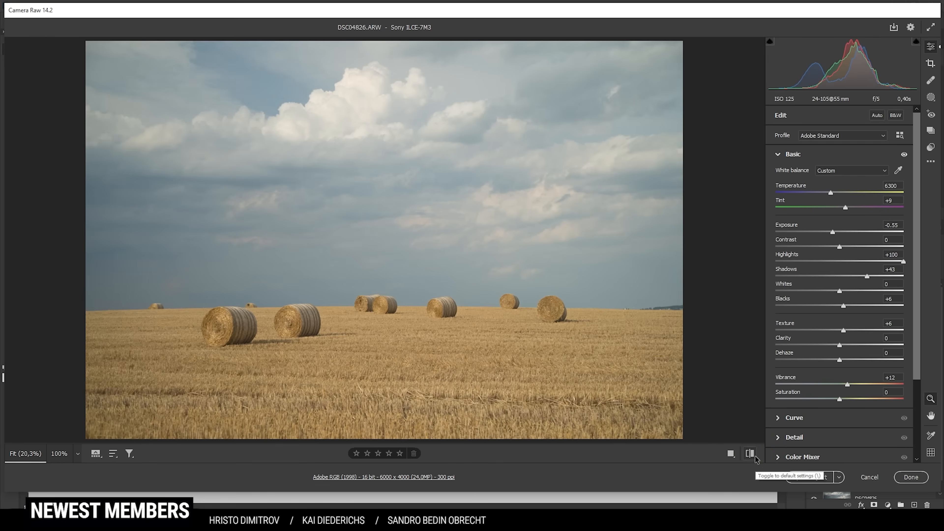
left_click(754, 456)
left_click(755, 456)
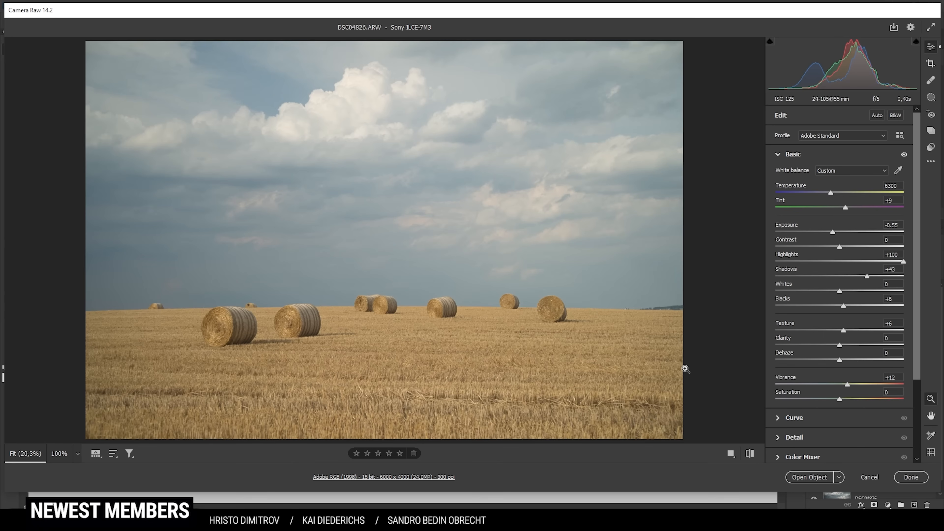
Step: Create a Color Range mask sampled from the blue sky above the clouds, adding two samples from the darker sky
left_click(934, 98)
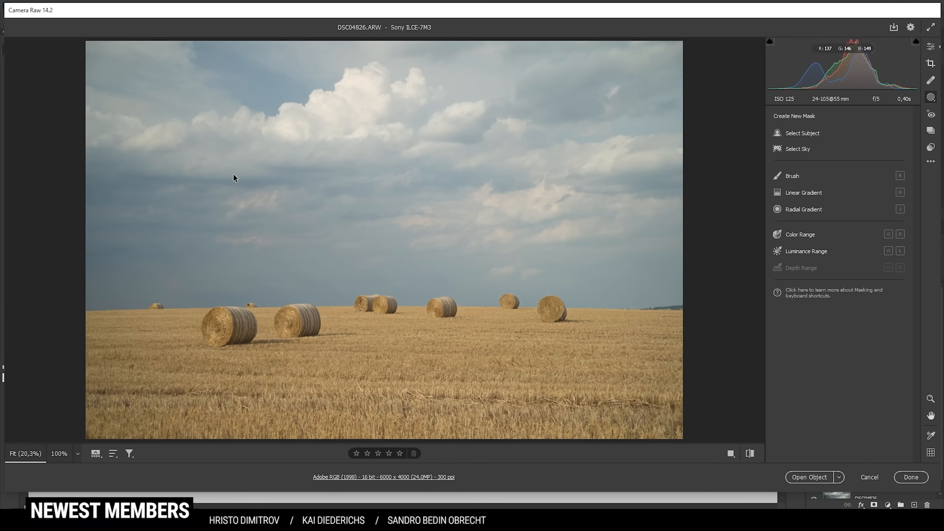
left_click(803, 237)
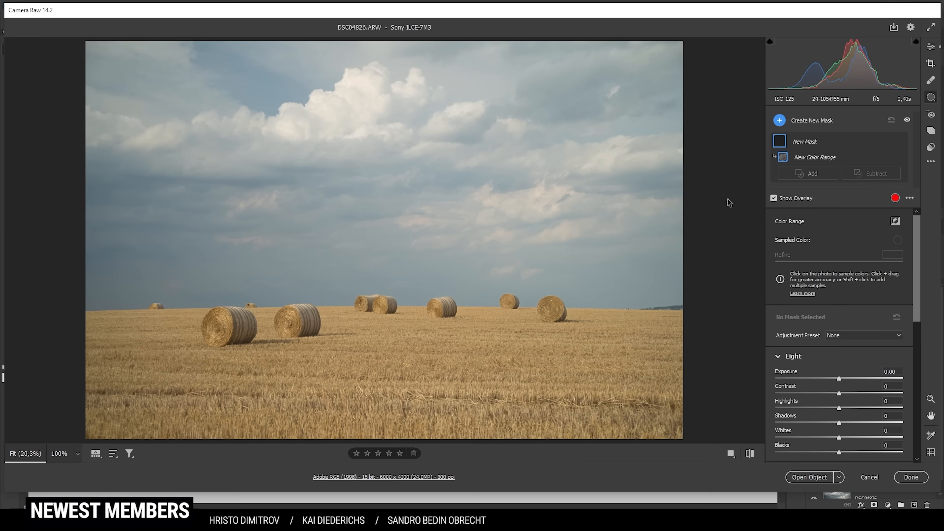
left_click(277, 94)
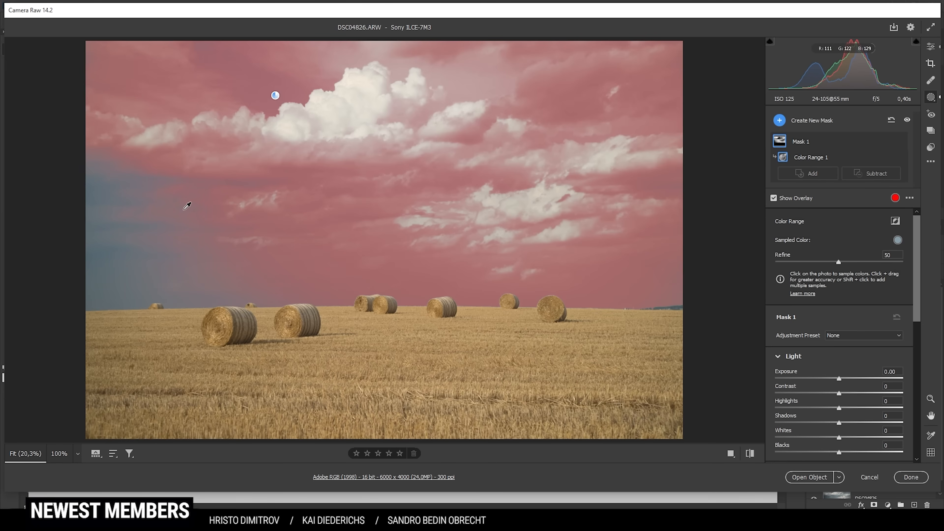
key("shift")
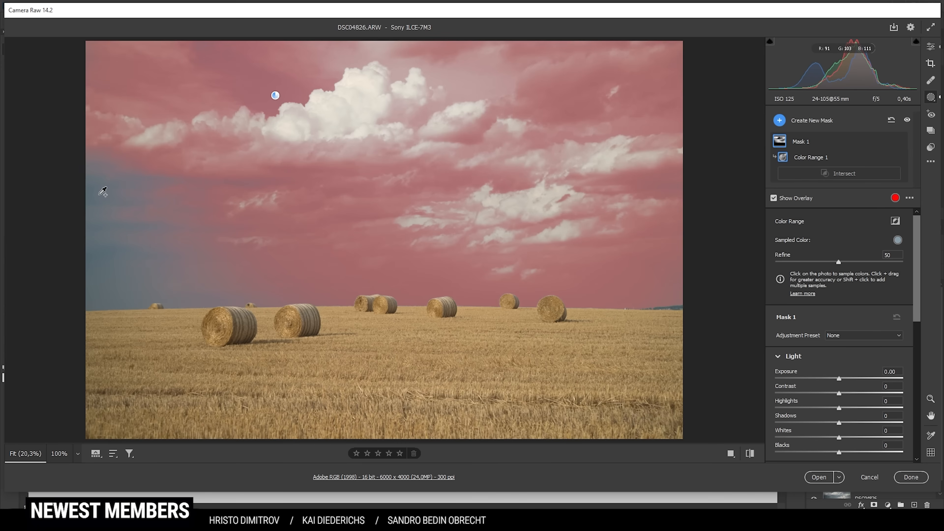
left_click(101, 192, "shift")
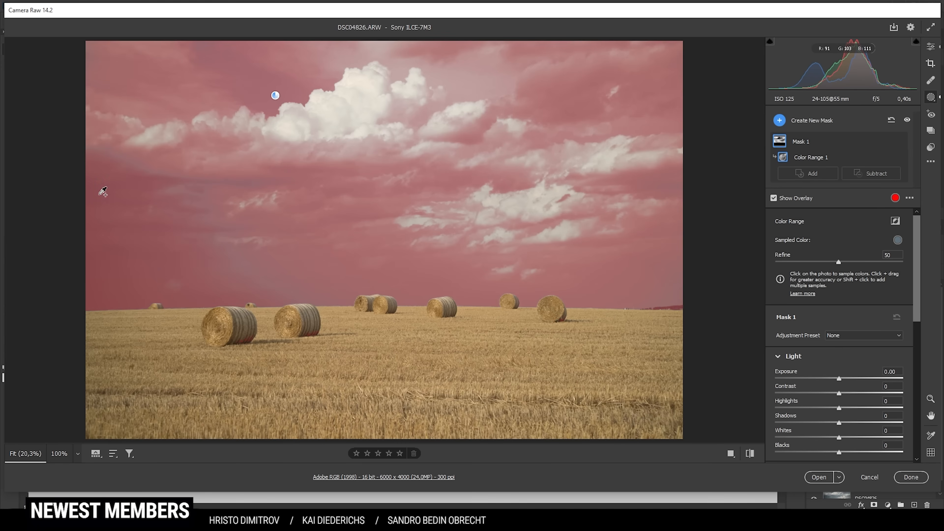
left_click(153, 175, "shift")
Step: Set the sky colour mask's Exposure to -0.85, Clarity to +32 and Dehaze to +5, checking the result without the overlay
left_click_drag(839, 379, 826, 376)
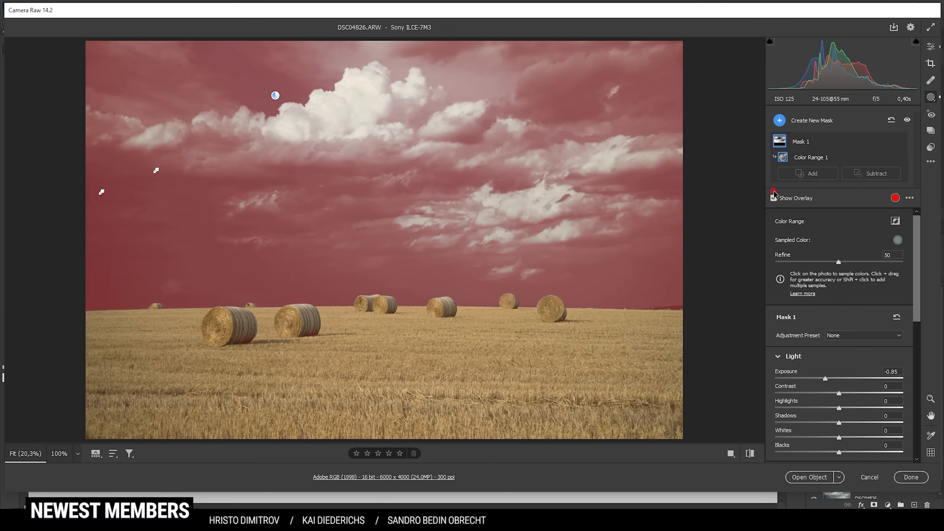
left_click(774, 198)
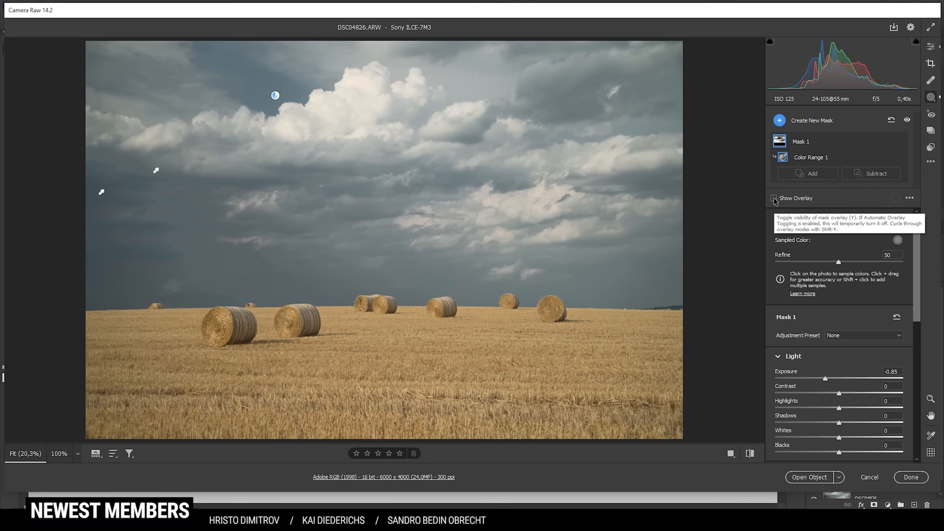
left_click(774, 198)
scroll(863, 389, "down", 3)
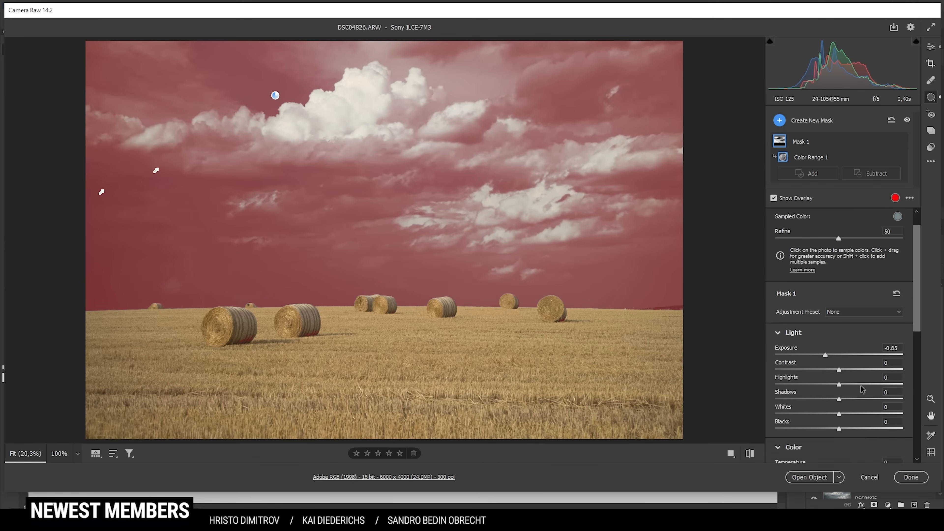
scroll(863, 388, "down", 3)
mouse_move(839, 419)
left_mouse_down()
mouse_move(857, 420)
mouse_move(844, 435)
left_mouse_up()
Step: Add a Linear Gradient mask covering the upper sky and fading out just above the horizon, checking the image without the overlay
left_click(780, 121)
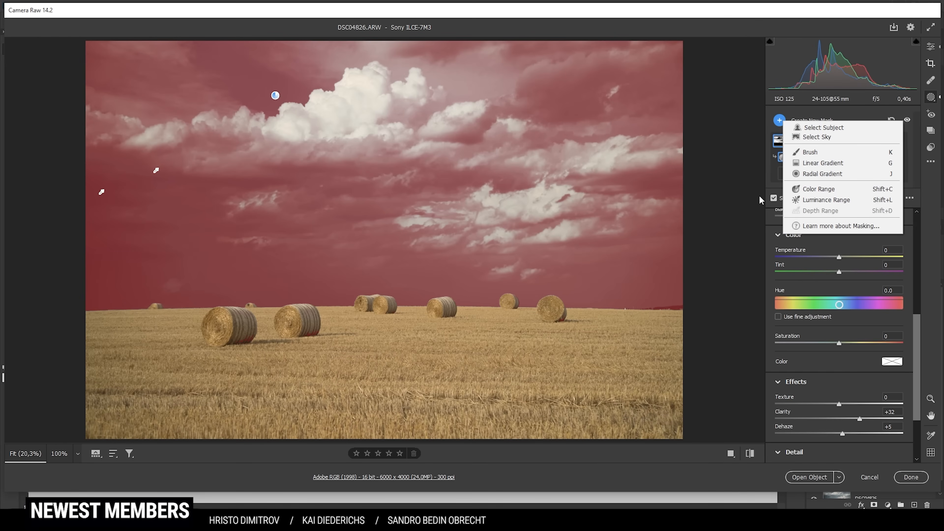
left_click(822, 164)
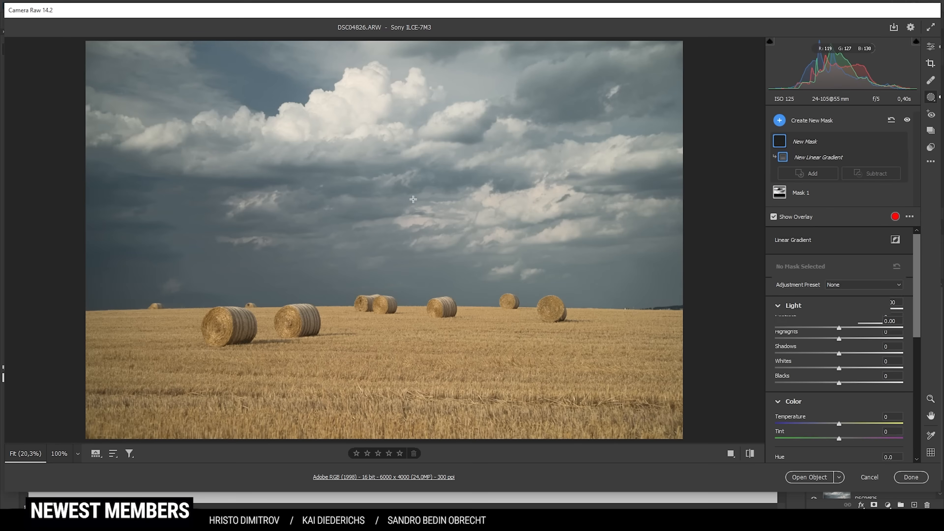
left_click_drag(376, 179, 384, 297)
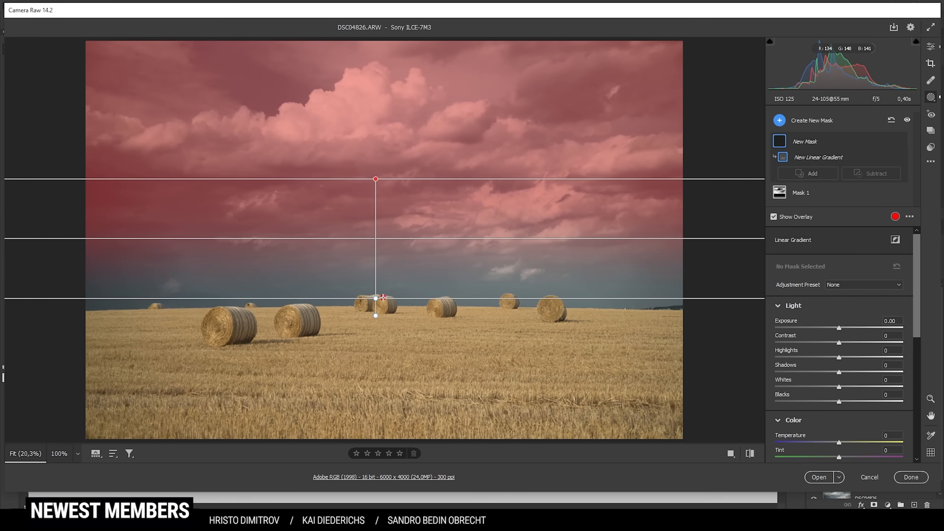
left_click(774, 217)
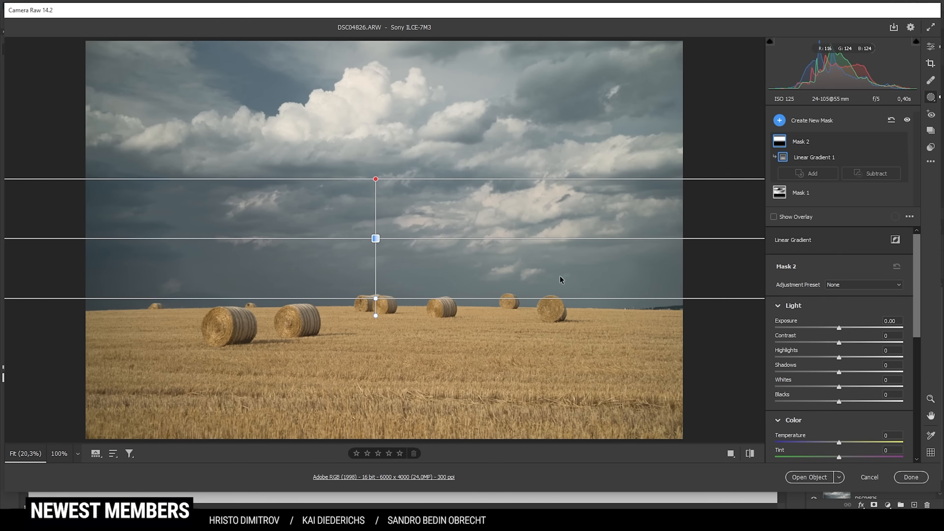
left_click(773, 217)
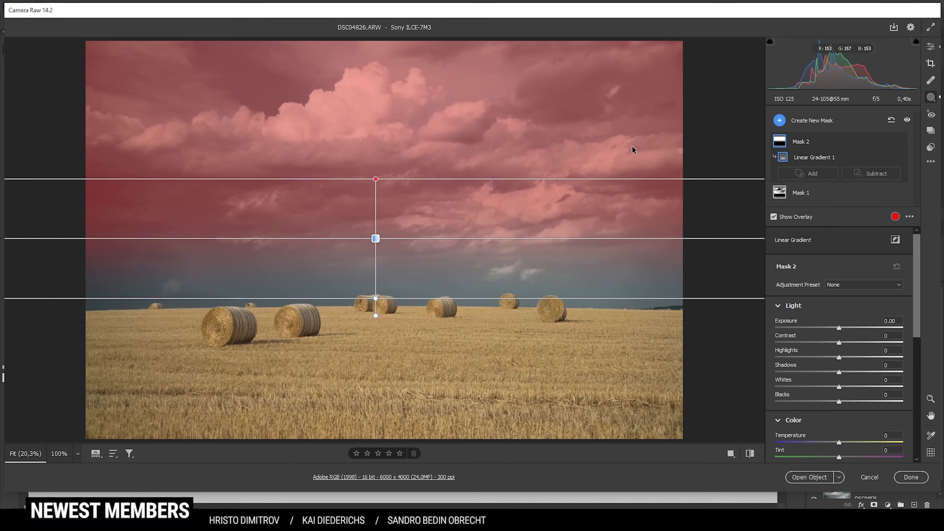
Step: Strongly lower the gradient mask's Shadows and raise its Clarity to +89, comparing the sky with and without the overlay
left_click_drag(839, 373, 822, 375)
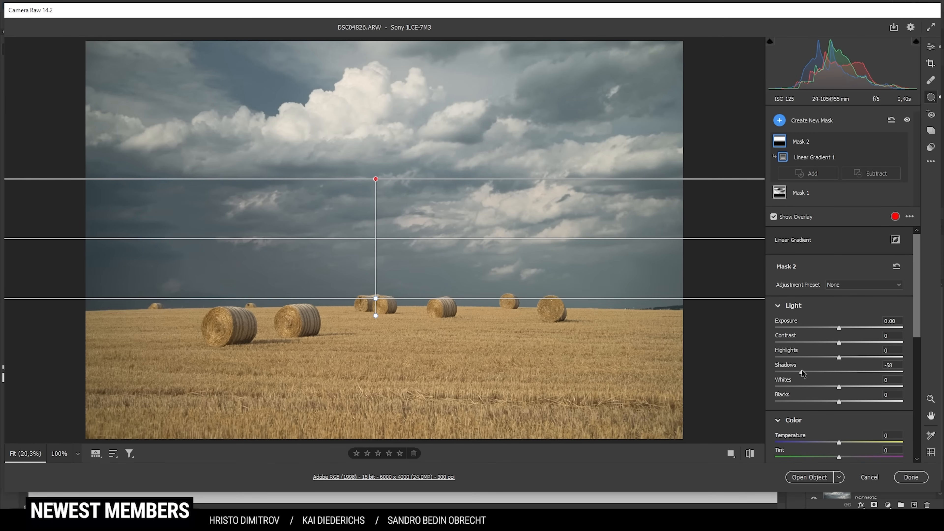
left_click_drag(790, 371, 779, 370)
scroll(834, 377, "down", 5)
scroll(835, 379, "down", 1)
left_click_drag(838, 368, 866, 373)
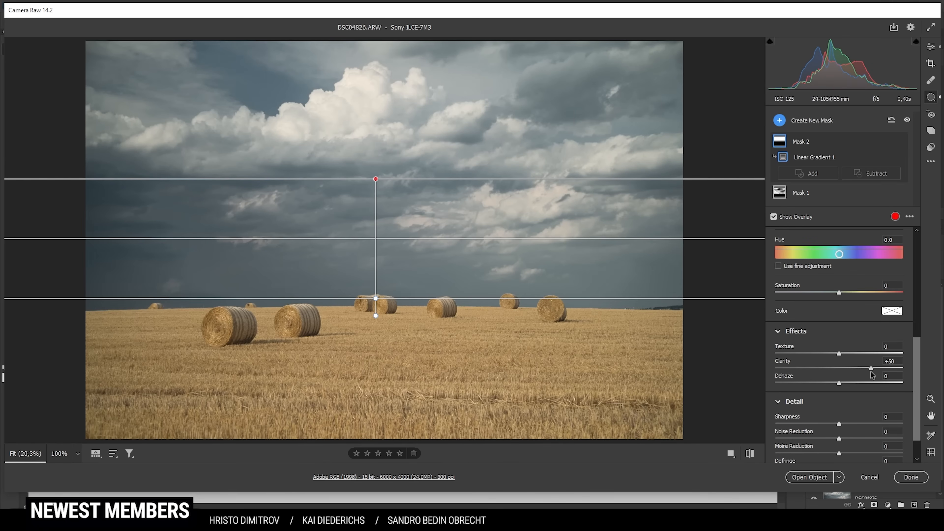
left_click_drag(884, 374, 897, 373)
left_click(773, 217)
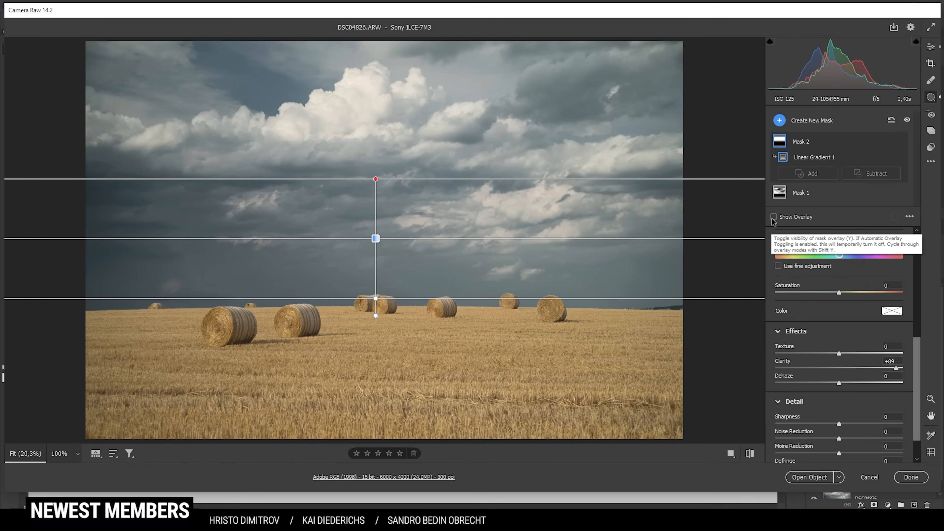
left_click(774, 218)
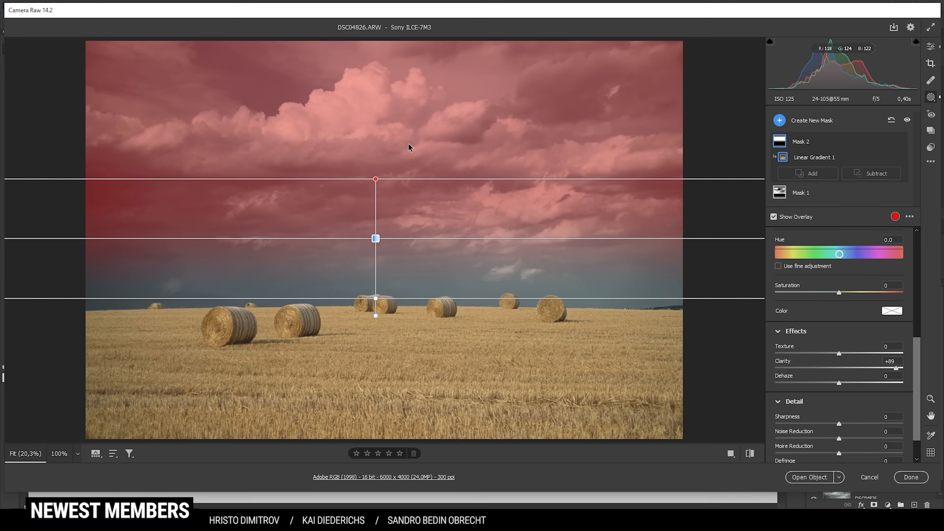
left_click(775, 217)
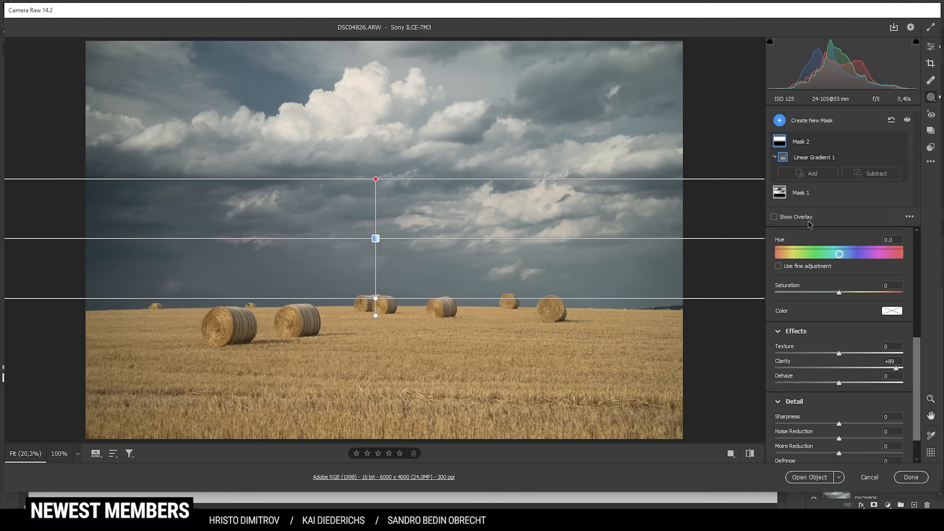
left_click(774, 217)
Step: Create a Color Range mask sampled from the stubble field, adding samples from a hay bale and the foreground straw
left_click(779, 121)
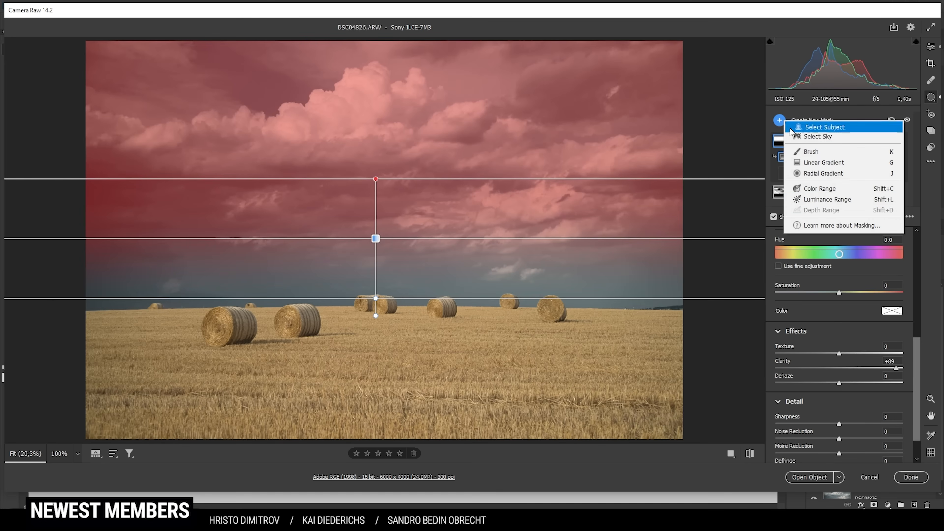
left_click(838, 191)
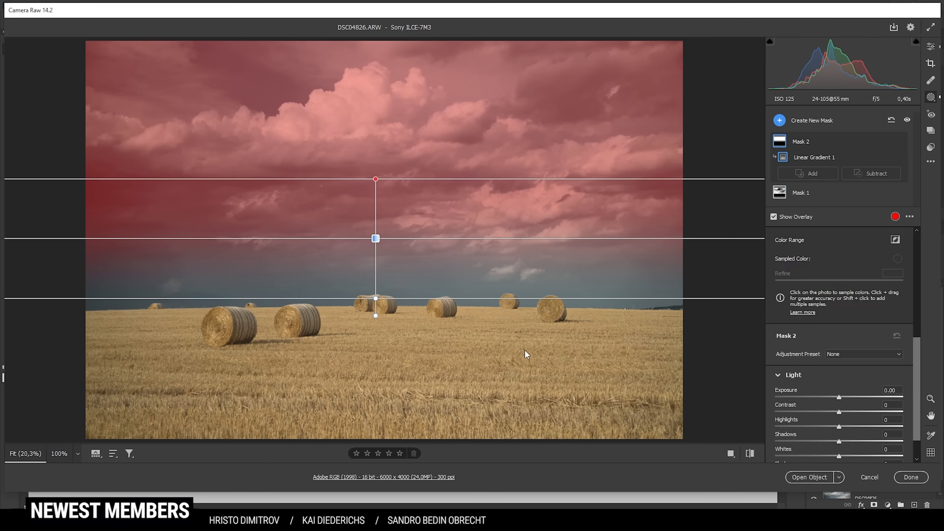
left_click(446, 353)
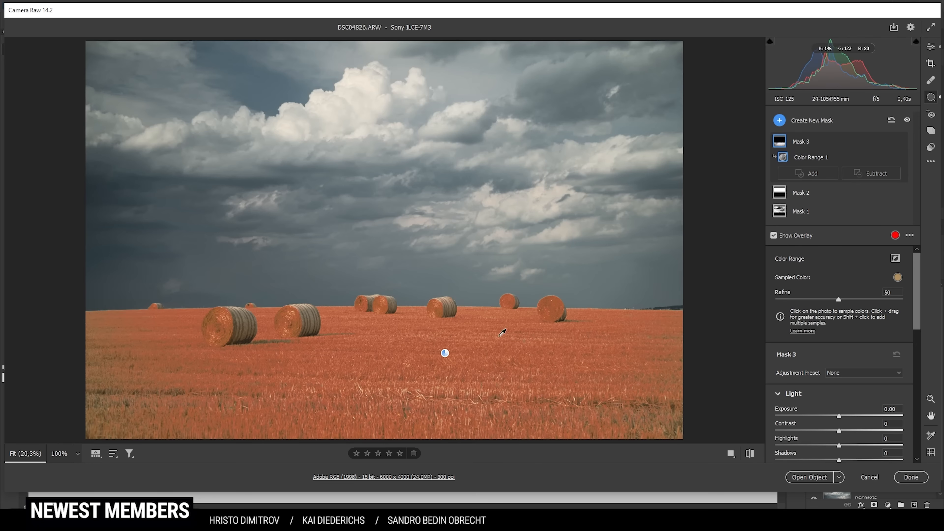
key("shift")
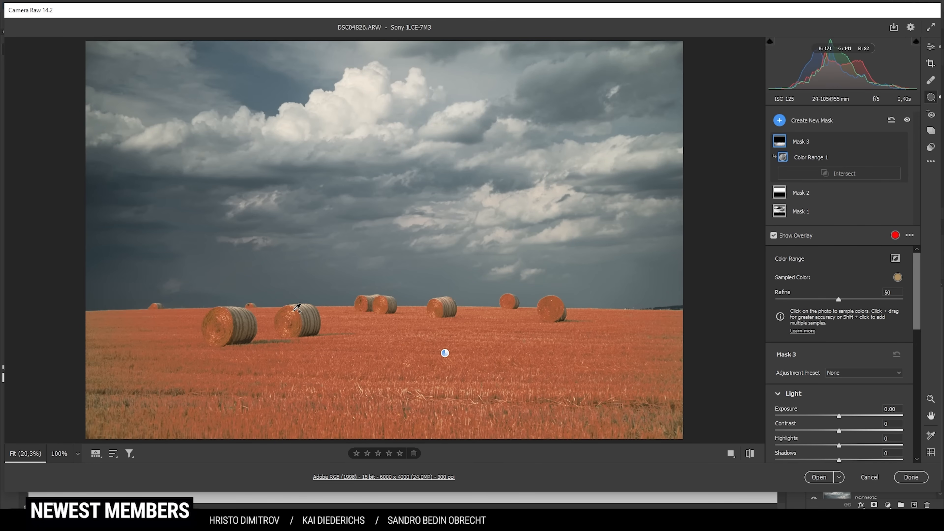
left_click(298, 308, "shift")
left_click(420, 391, "shift")
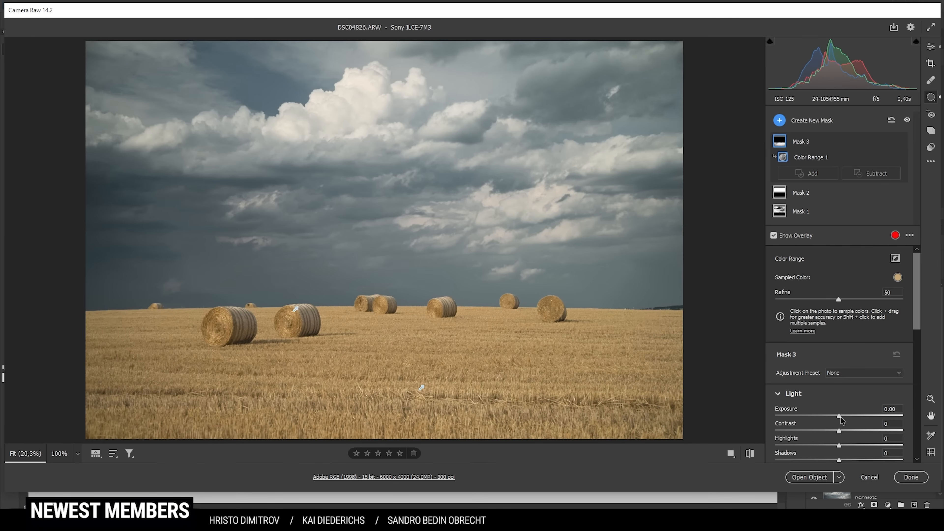
Step: Set the field colour mask's Exposure to +0.10, Temperature to +15 and Saturation to -14
left_click_drag(840, 417, 843, 418)
left_click(842, 418)
scroll(842, 402, "down", 4)
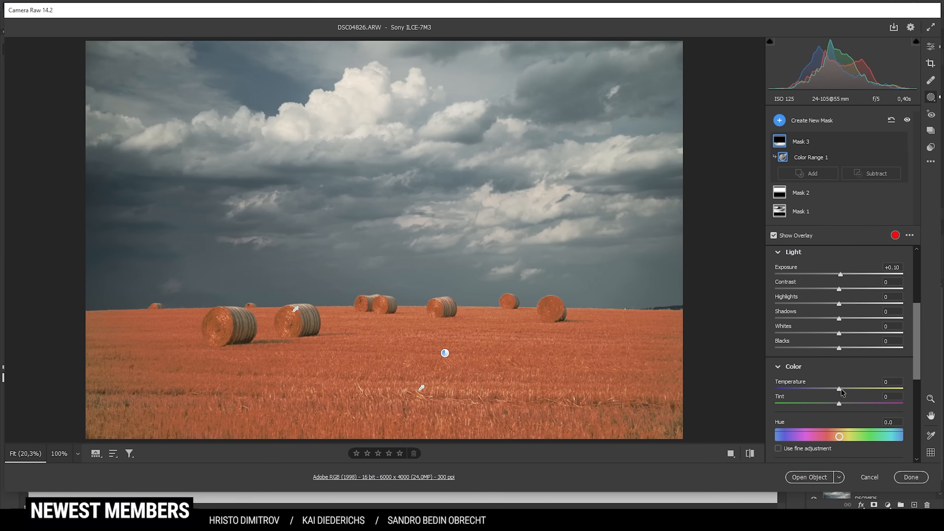
left_click_drag(839, 388, 849, 389)
scroll(862, 330, "down", 2)
scroll(862, 329, "down", 2)
left_click_drag(839, 382, 837, 382)
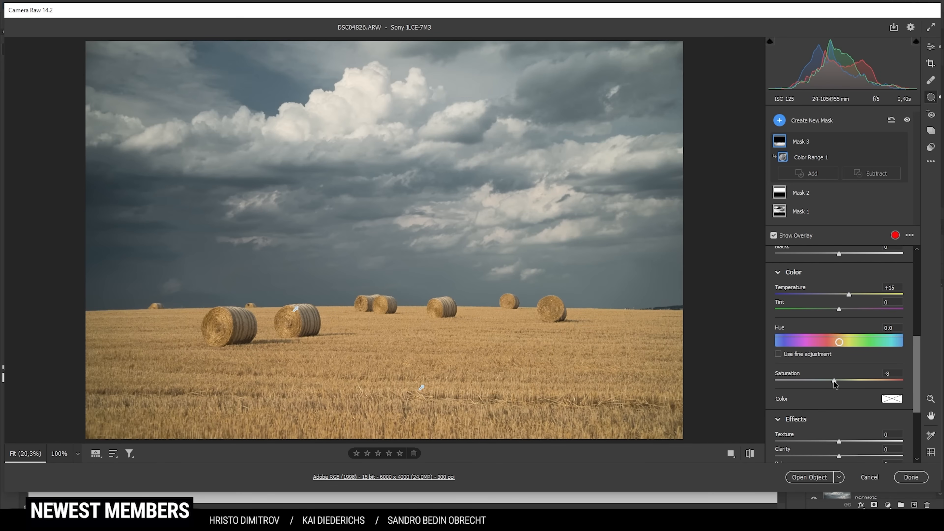
left_click_drag(834, 381, 830, 381)
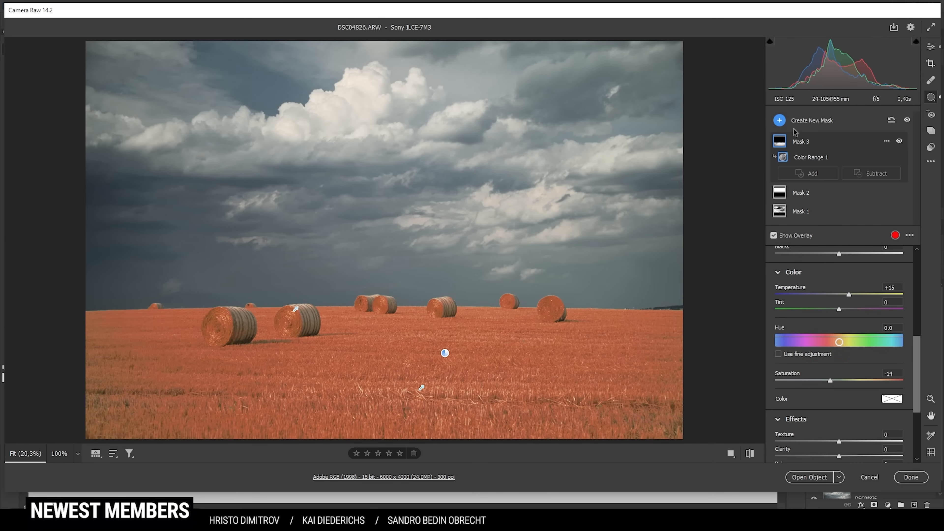
Step: Create a Select Sky mask and invert it to cover the entire field and hay bales
left_click(780, 121)
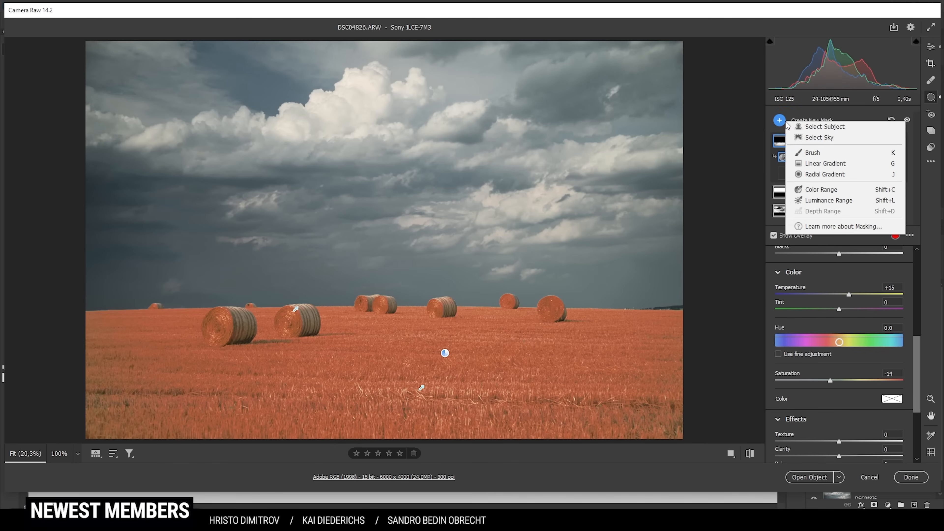
left_click(822, 139)
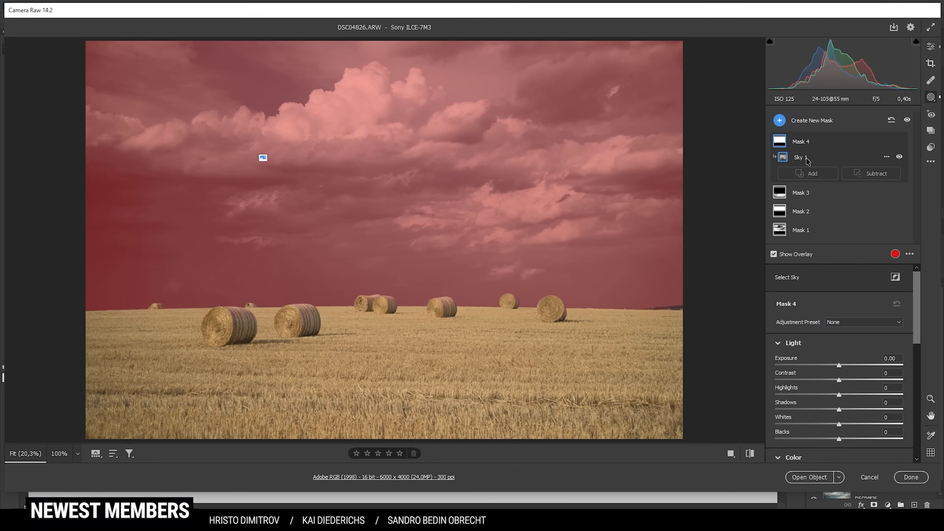
left_click(896, 278)
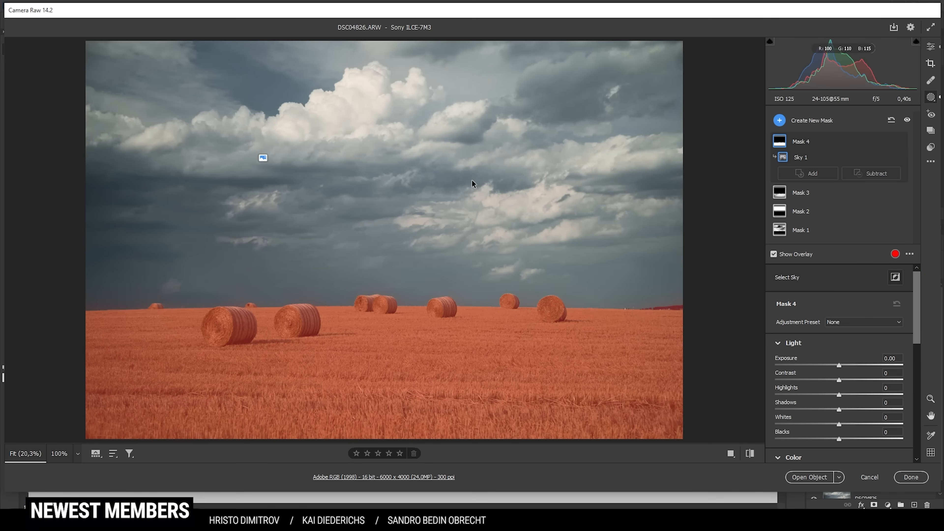
Step: Set the inverted sky mask's Whites to +21, Texture to +10 and Saturation to +6 for the field and bales
scroll(854, 371, "down", 1)
left_click_drag(839, 401, 854, 402)
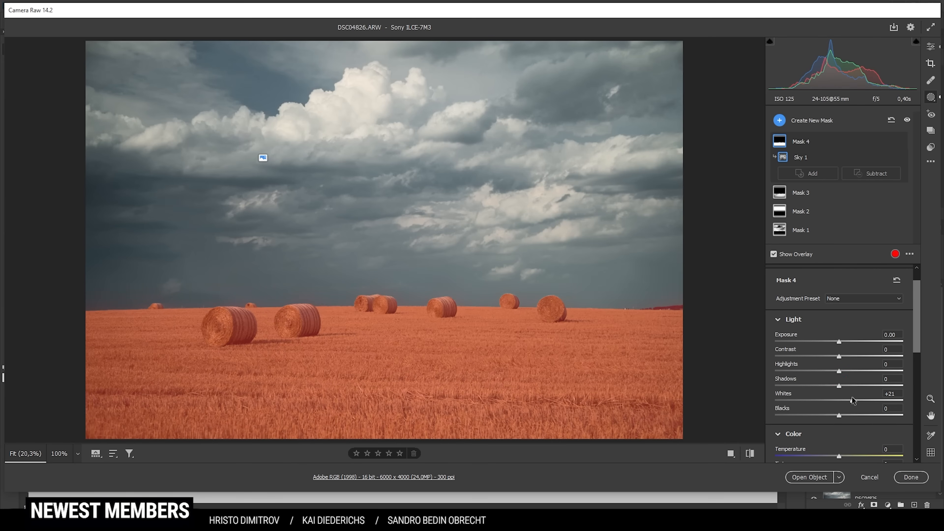
scroll(871, 387, "down", 4)
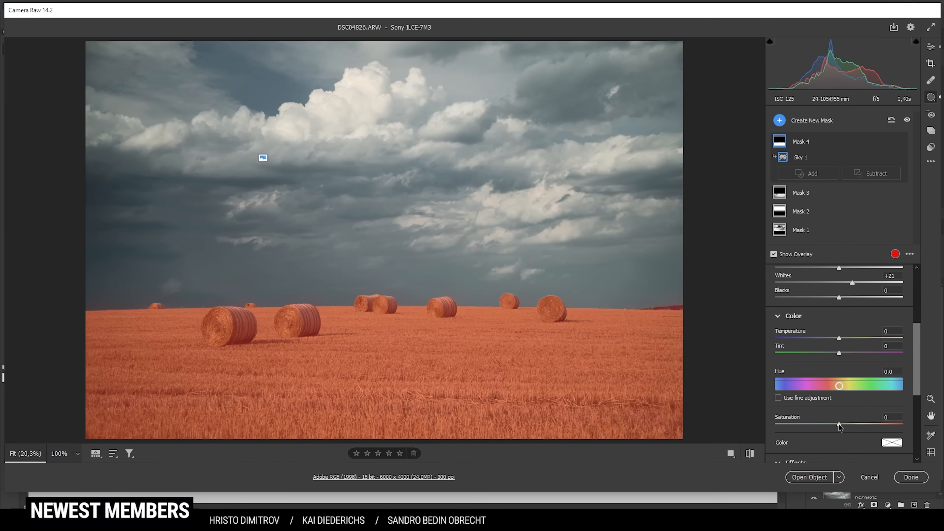
scroll(839, 424, "down", 2)
left_click_drag(840, 438, 847, 439)
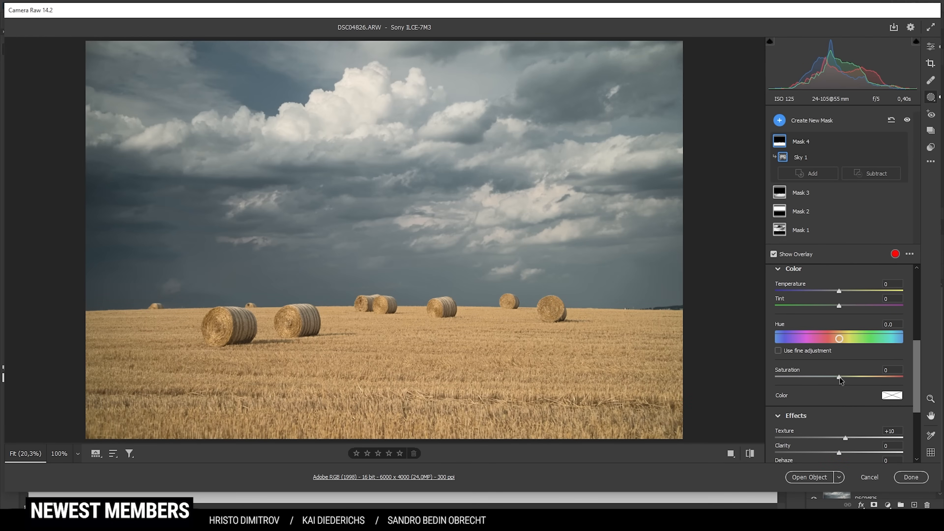
left_click_drag(840, 377, 842, 377)
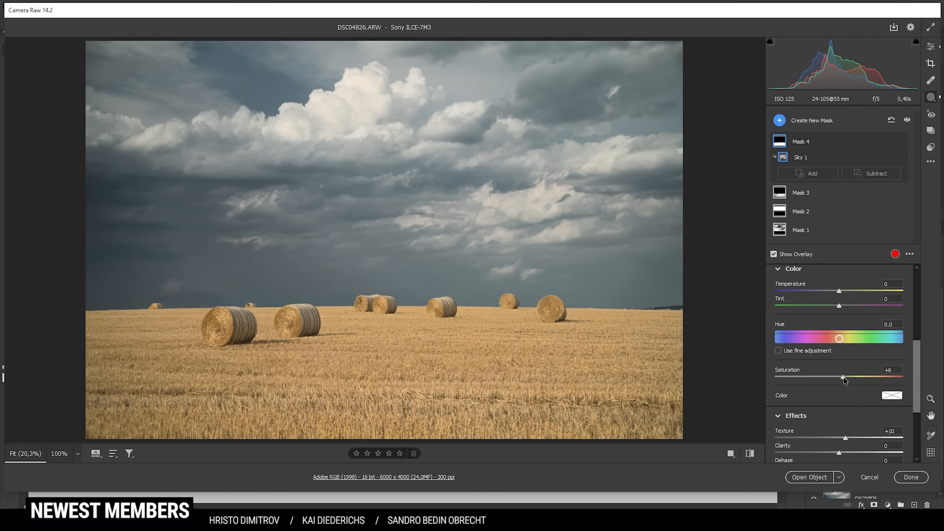
left_click_drag(844, 377, 843, 377)
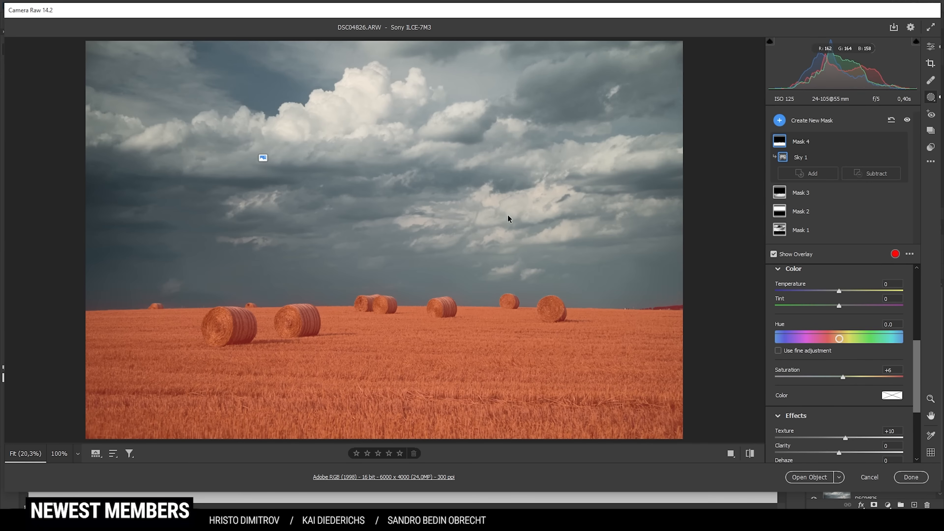
Step: Create a Linear Gradient mask rising from the photo's lower edge to just below the hay bales
left_click(780, 120)
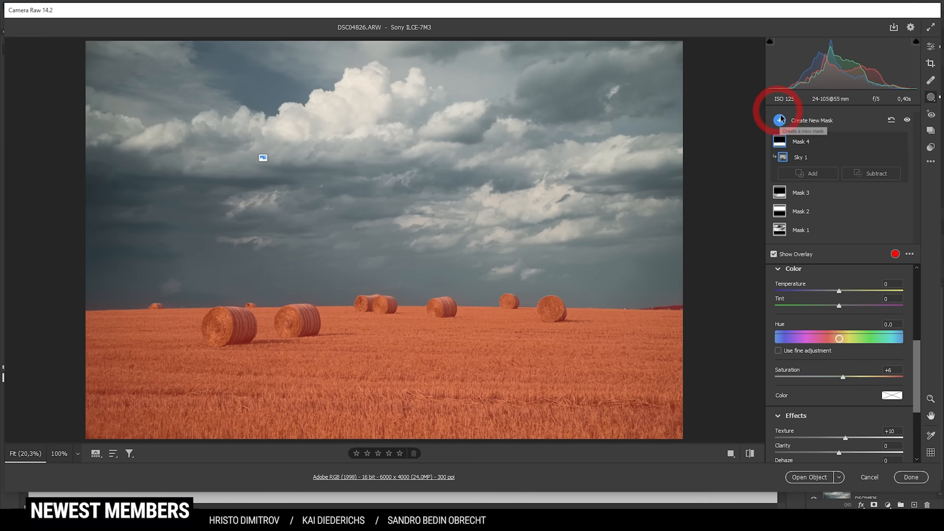
left_click(825, 159)
left_click_drag(353, 436, 355, 343)
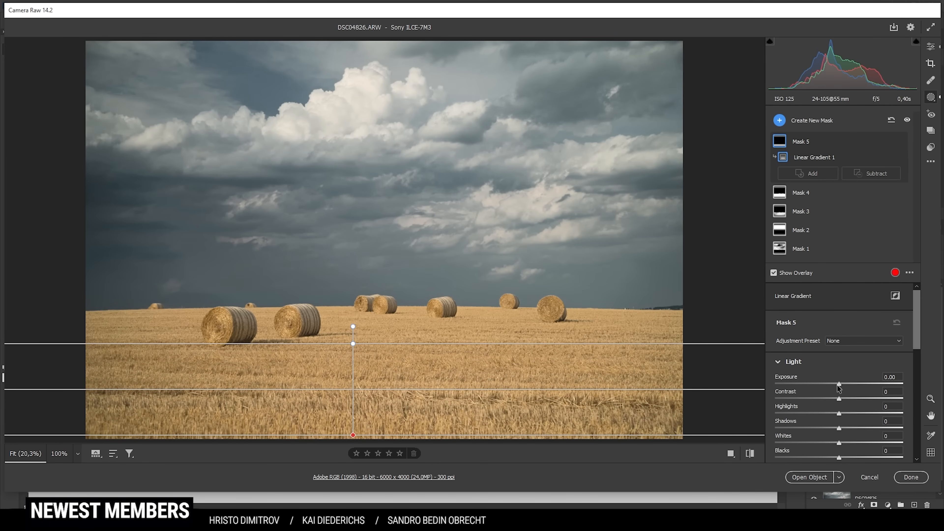
Step: Darken the foreground gradient by setting its Exposure to -0.45, Shadows to -32 and Whites to -21
left_click_drag(838, 389, 832, 388)
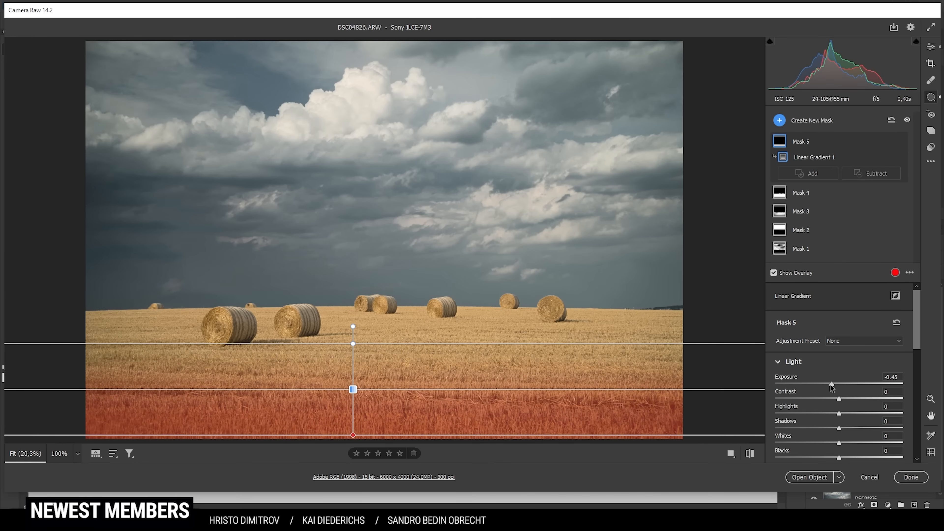
mouse_move(840, 429)
left_mouse_down()
mouse_move(815, 426)
mouse_move(835, 444)
left_mouse_up()
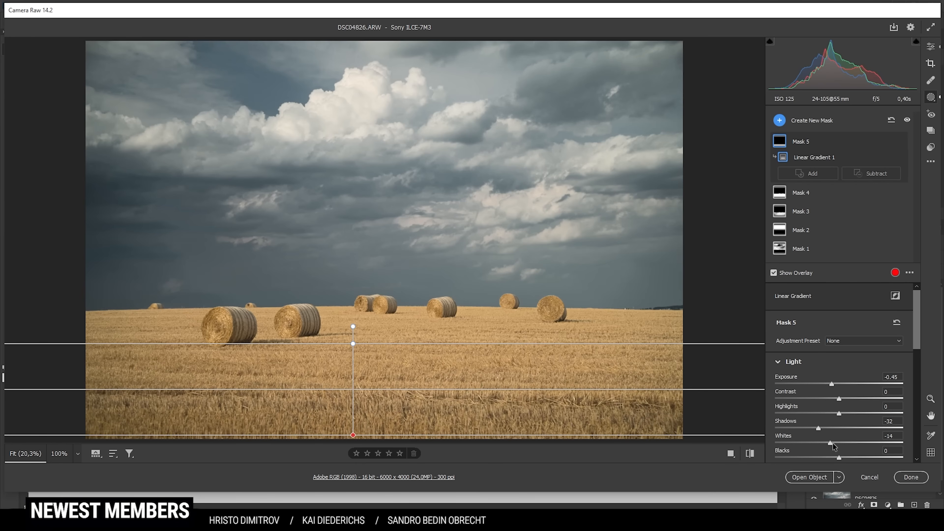
left_click_drag(831, 443, 828, 444)
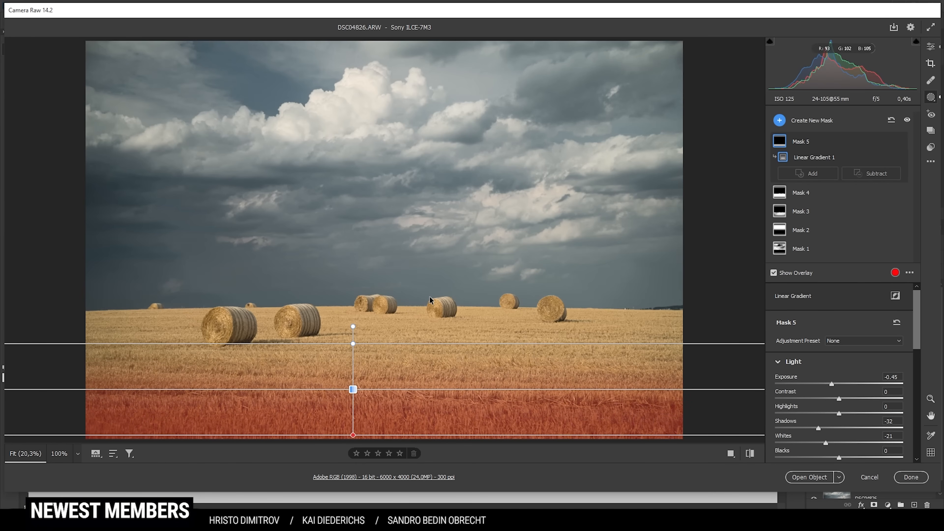
Step: Return to the global edit settings and compare the edited photo with its default settings several times
left_click(932, 47)
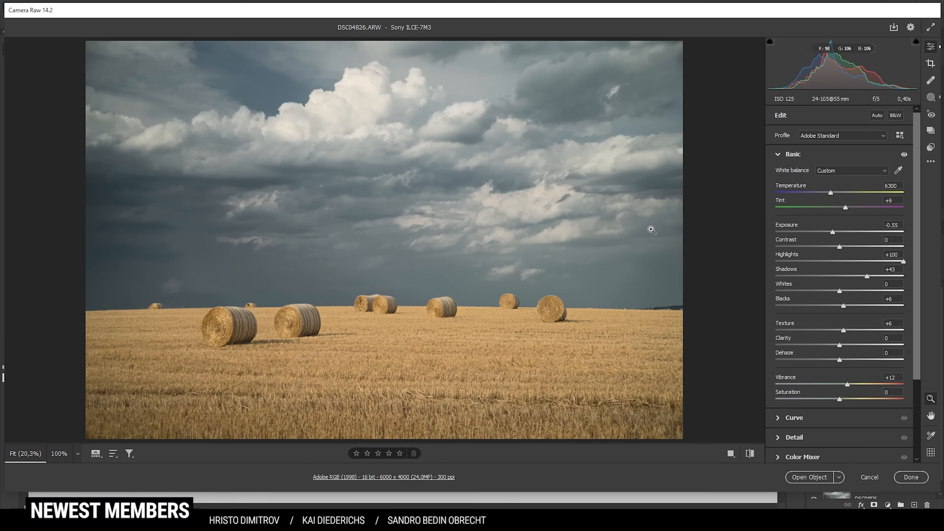
left_click(752, 458)
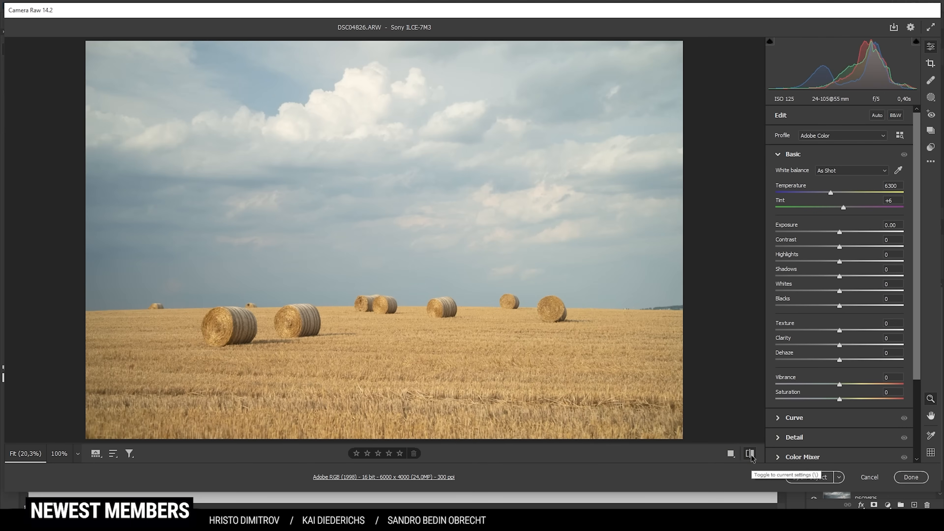
left_click(751, 458)
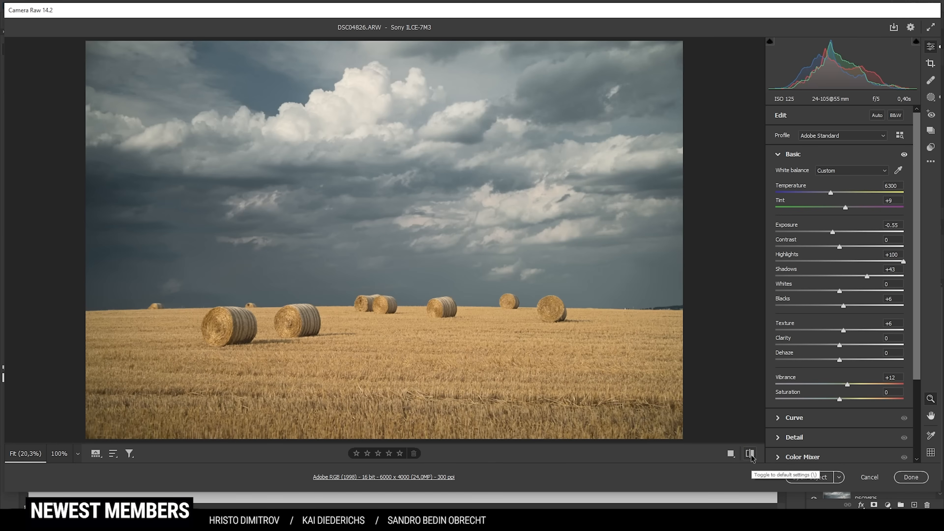
left_click(751, 458)
left_click(751, 457)
left_click(751, 458)
left_click(751, 458)
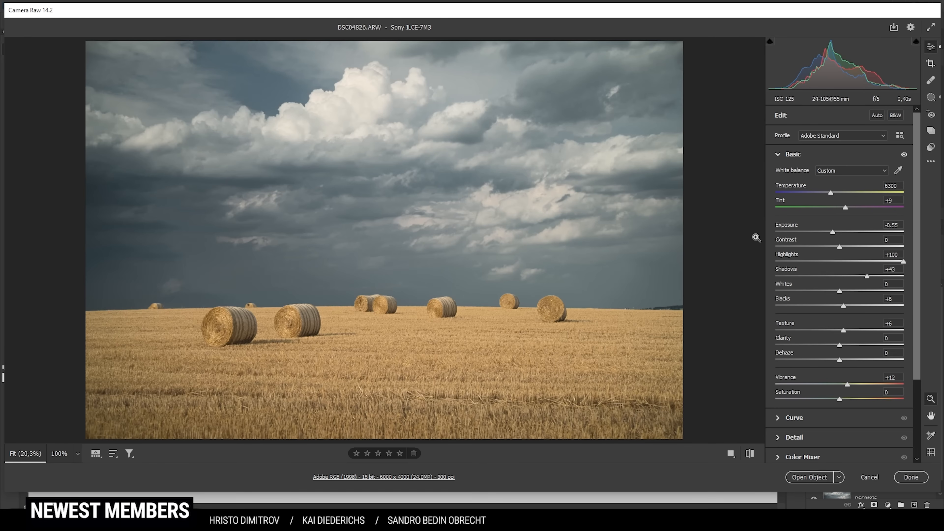
Step: In the Color Mixer, shift the Yellows Hue slightly towards orange
scroll(718, 312, "down", 4)
scroll(719, 312, "up", 4)
scroll(721, 313, "down", 1)
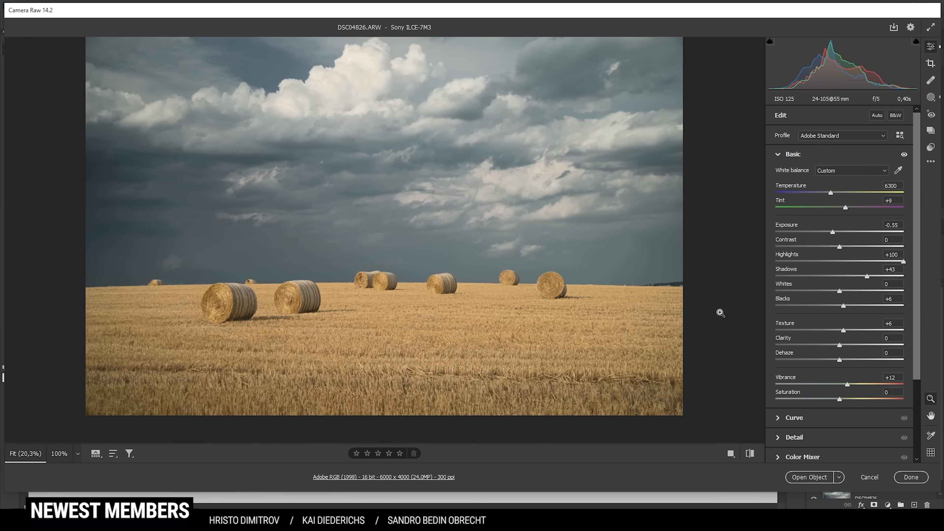
left_click_drag(915, 184, 916, 278)
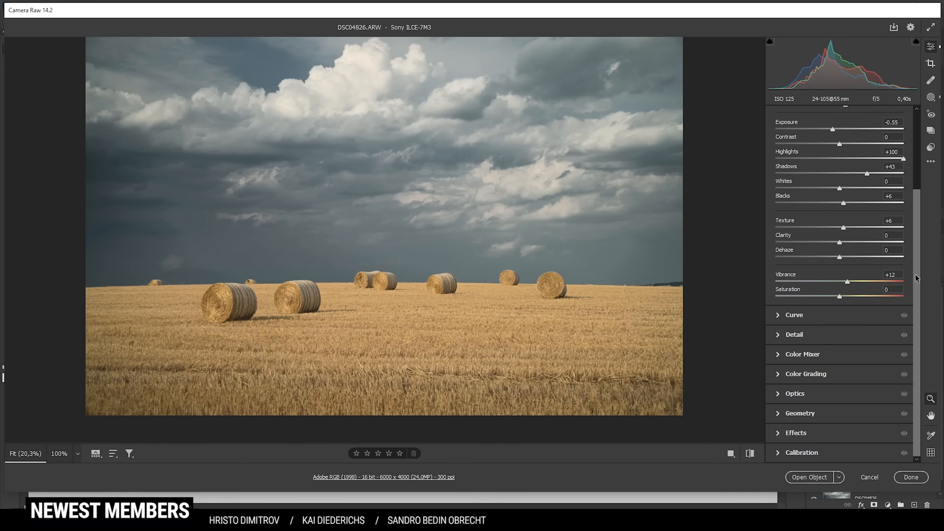
left_click(780, 356)
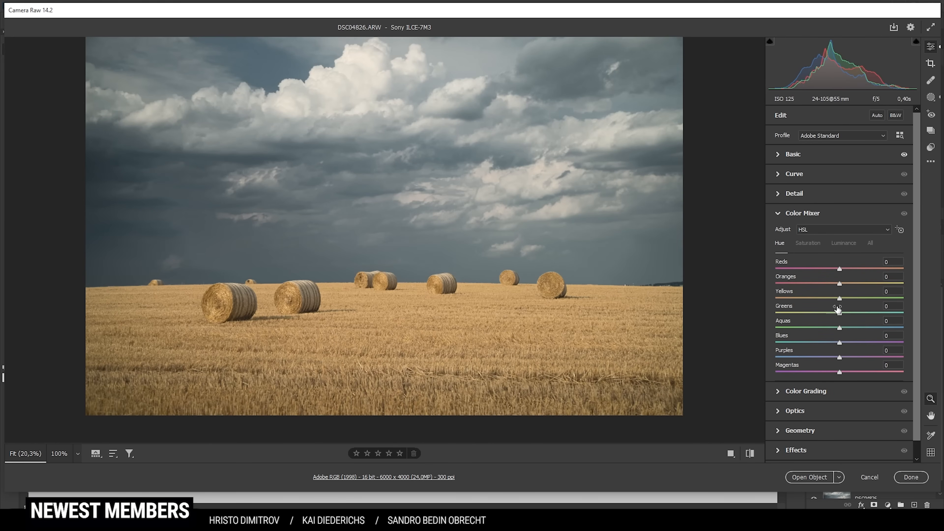
left_click_drag(840, 300, 829, 300)
Step: Set the Color Mixer's Yellows Saturation to +11 and Yellows Luminance to +25
left_click(814, 244)
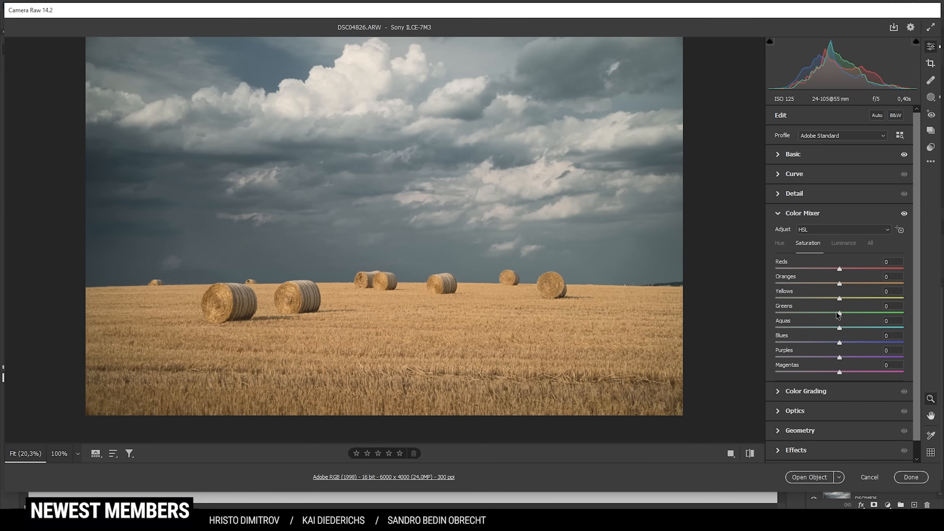
left_click(839, 299)
left_click_drag(841, 303, 845, 300)
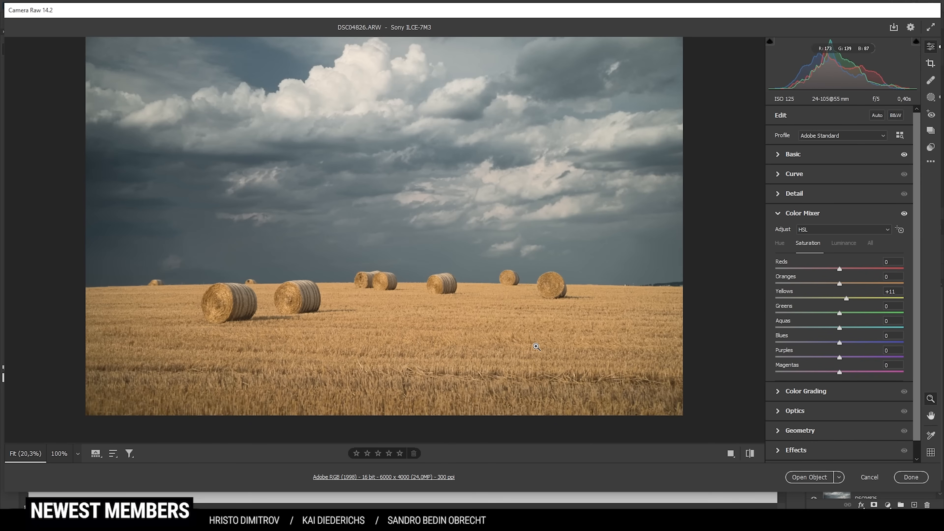
left_click(845, 245)
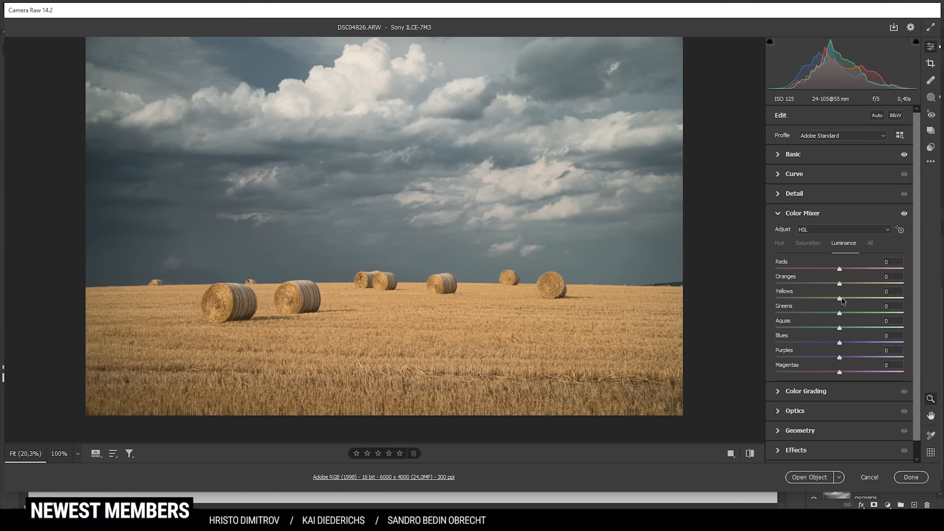
left_click_drag(840, 298, 846, 298)
left_click_drag(847, 299, 852, 299)
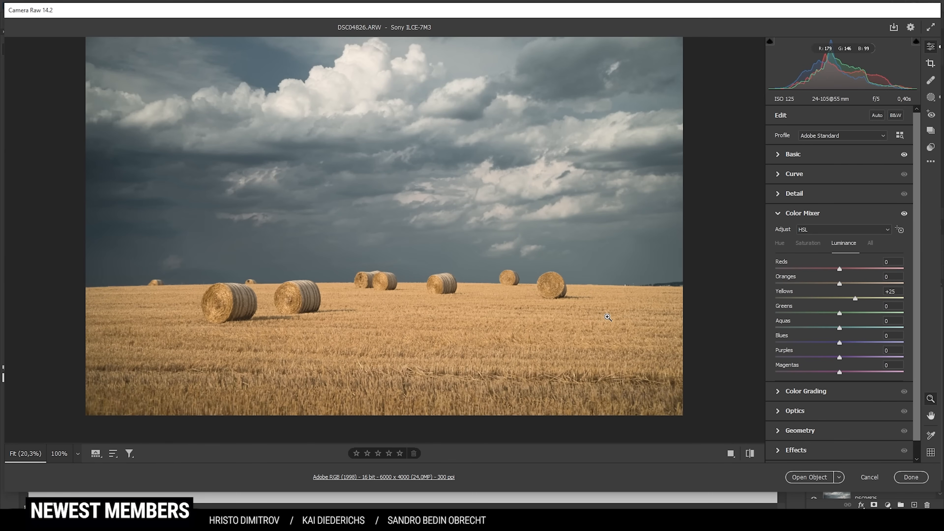
left_click(807, 214)
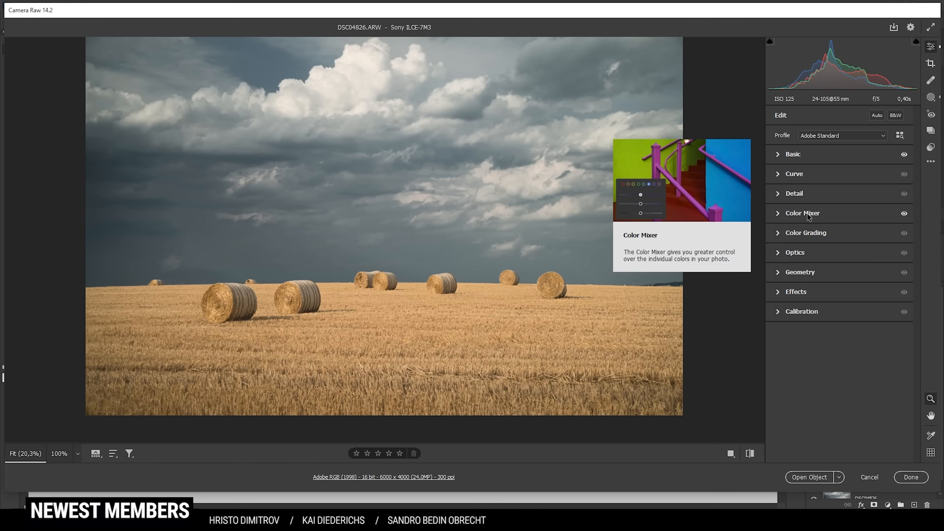
Step: Warm the highlights with Color Grading, using Hue 46 and Saturation 7
left_click(811, 234)
mouse_move(811, 233)
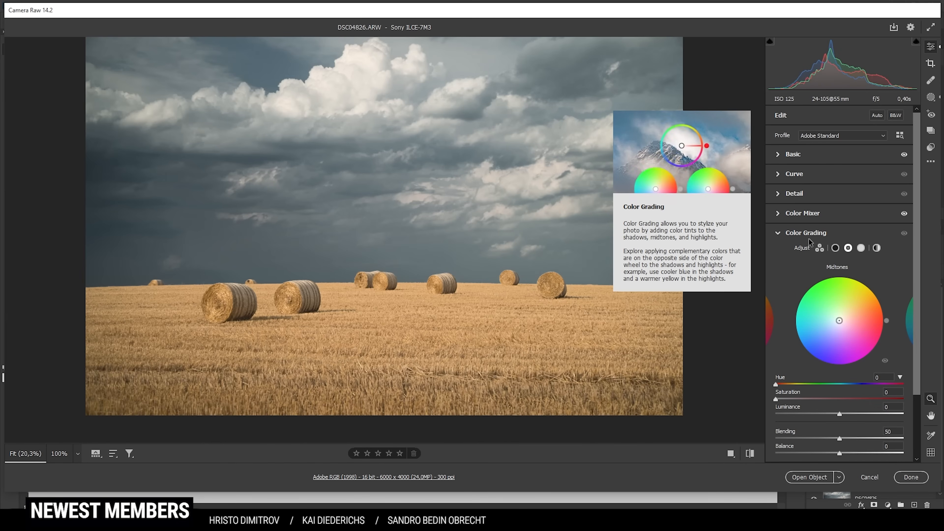
left_click(861, 247)
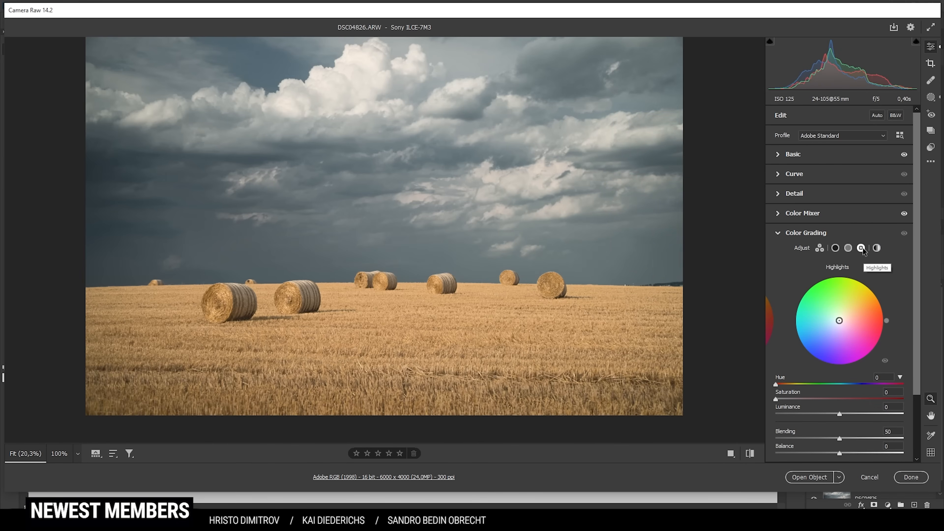
mouse_move(777, 384)
left_mouse_down()
mouse_move(793, 386)
mouse_move(785, 400)
left_mouse_up()
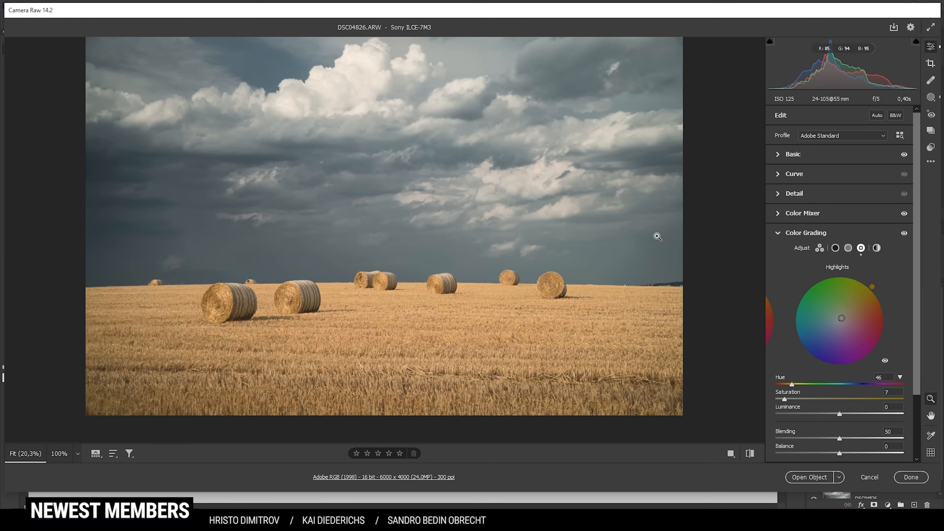
Step: Tint the midtones blue with Color Grading, using Hue 222 and Saturation 5
left_click(849, 251)
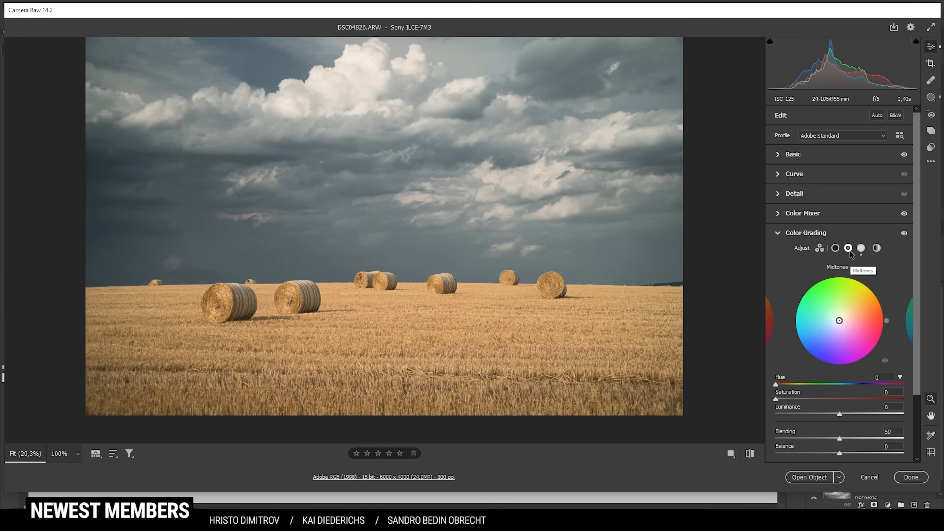
left_click_drag(776, 383, 857, 398)
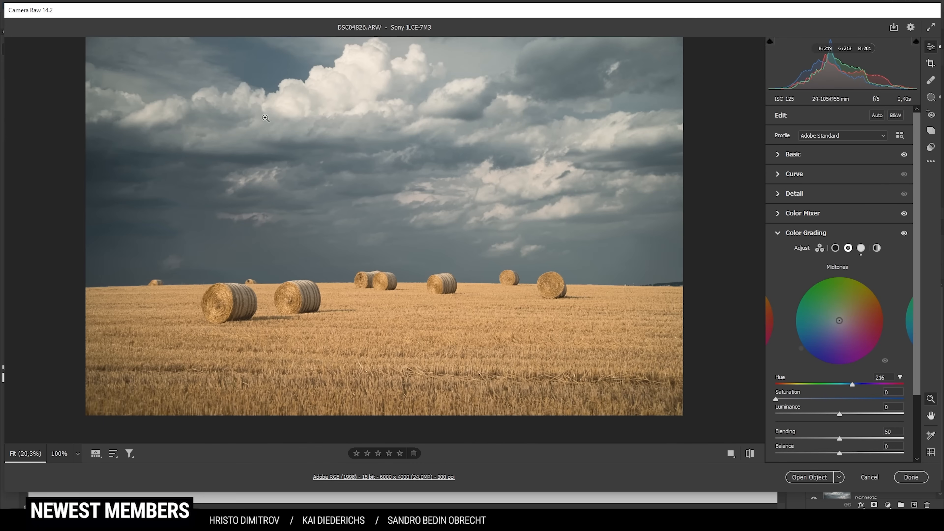
left_click_drag(852, 385, 855, 387)
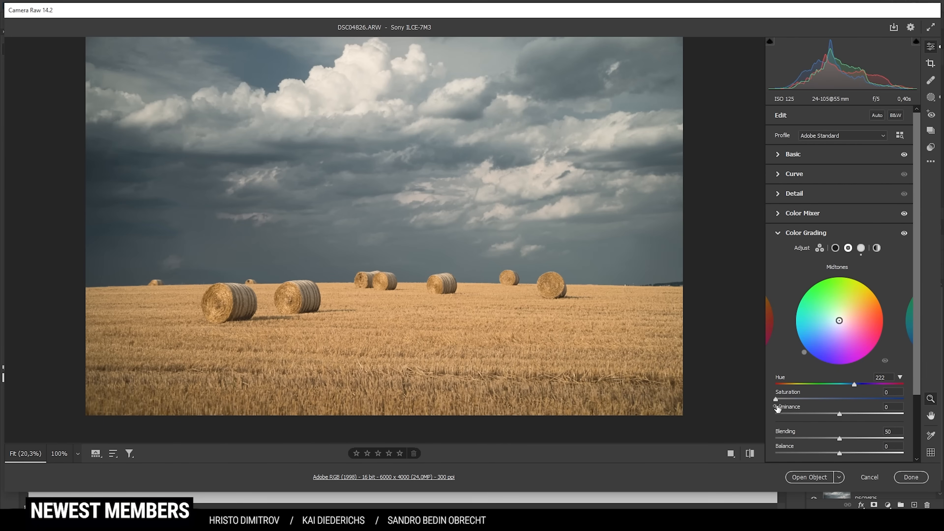
left_click_drag(776, 399, 781, 399)
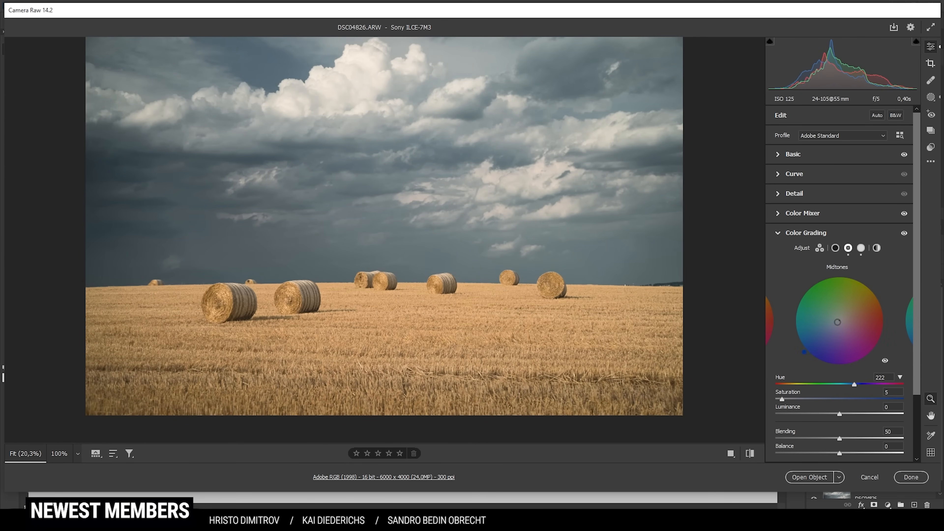
left_click(816, 235)
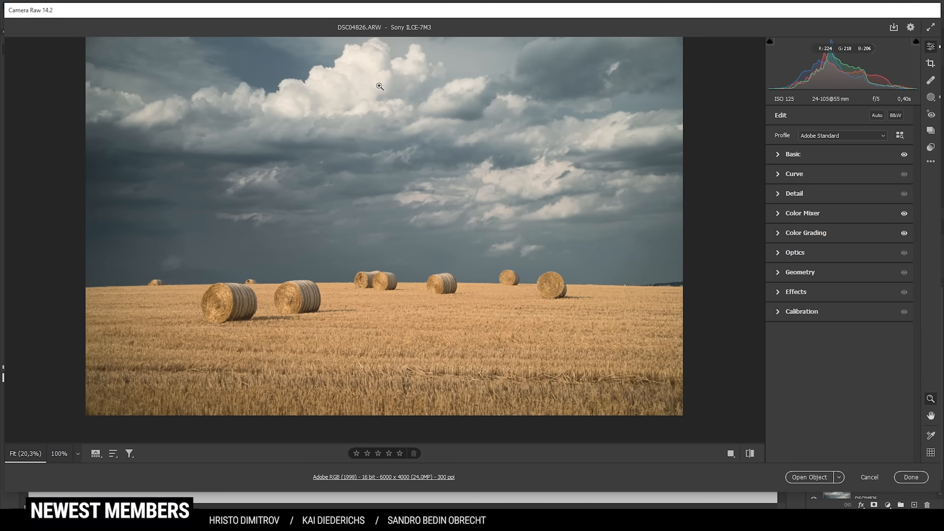
Step: In Calibration, set the Blue Primary Hue to -8 and Saturation to +14
left_click(802, 312)
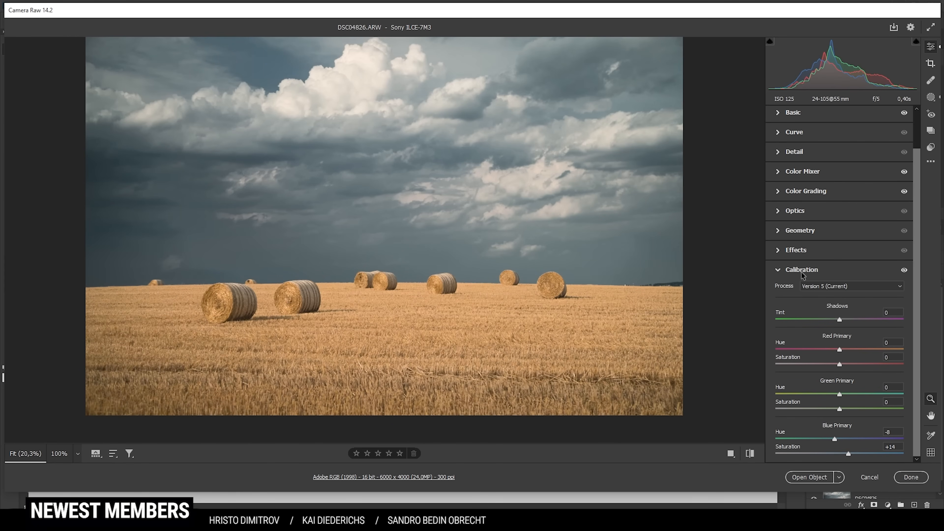
left_click(813, 269)
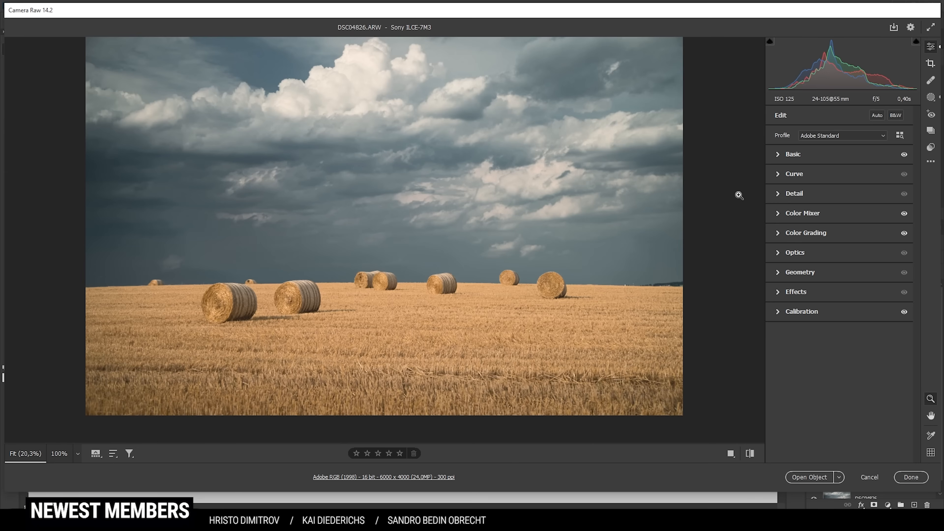
Step: Sharpen the photo with Sharpening 85, Radius 0.5, Detail 100 and Masking 58, previewing the edge mask for Masking
left_click(777, 194)
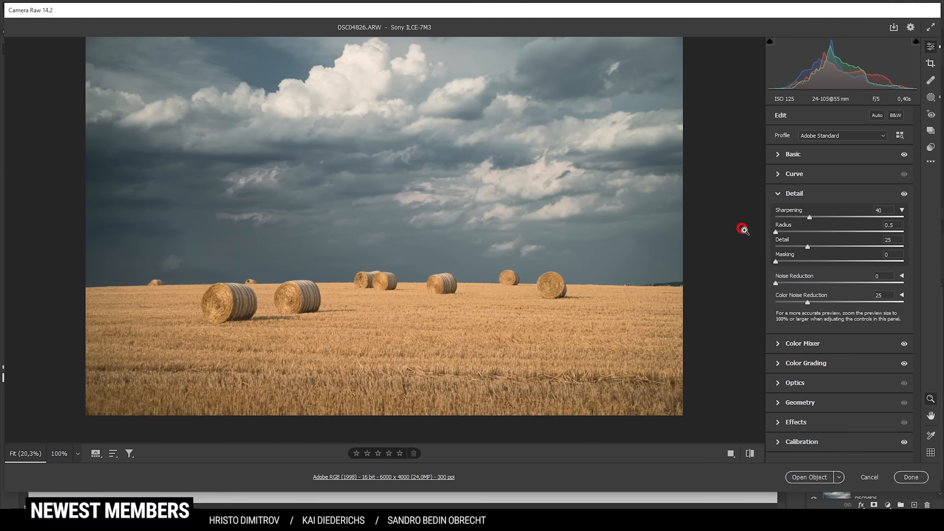
left_click_drag(777, 262, 852, 276, "alt")
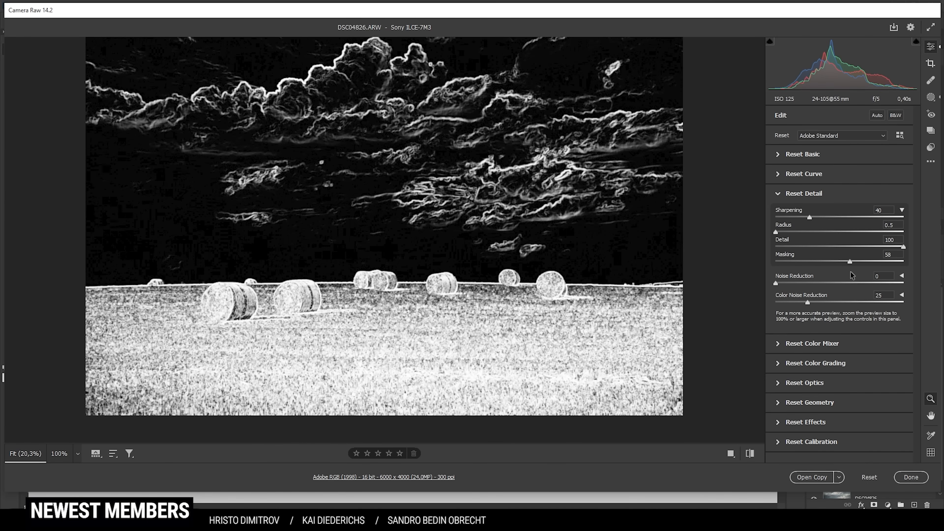
left_click_drag(810, 217, 847, 218)
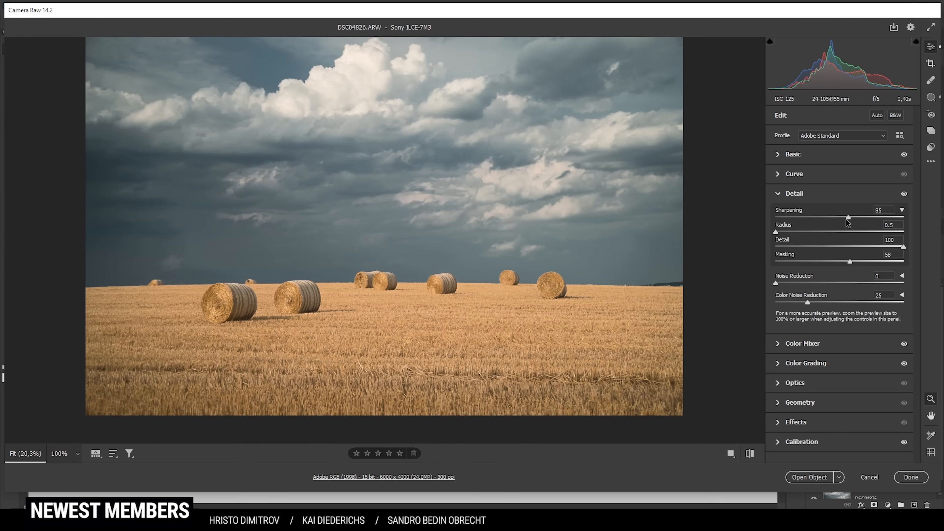
Step: Compare the developed photo with its default settings using the before/after preview
left_click(798, 196)
left_click(750, 454)
left_click(750, 454)
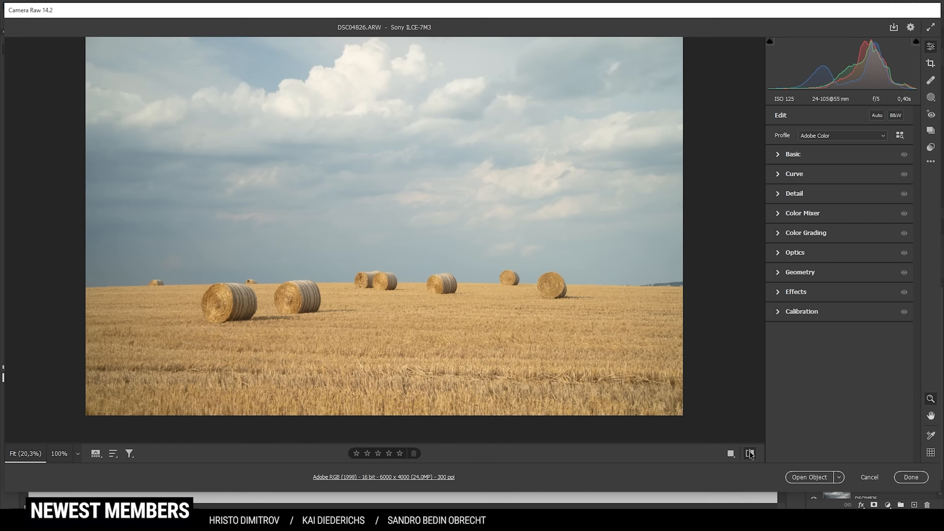
left_click(750, 453)
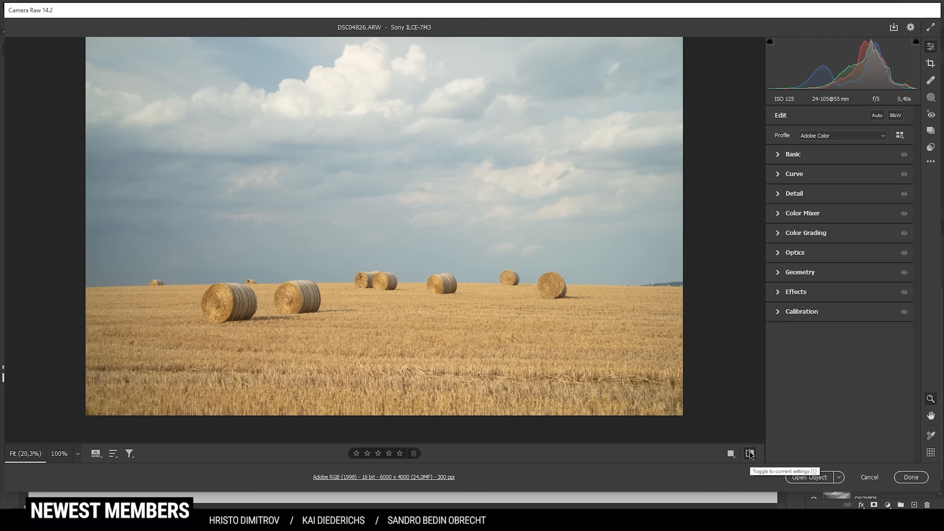
left_click(750, 453)
left_click(750, 454)
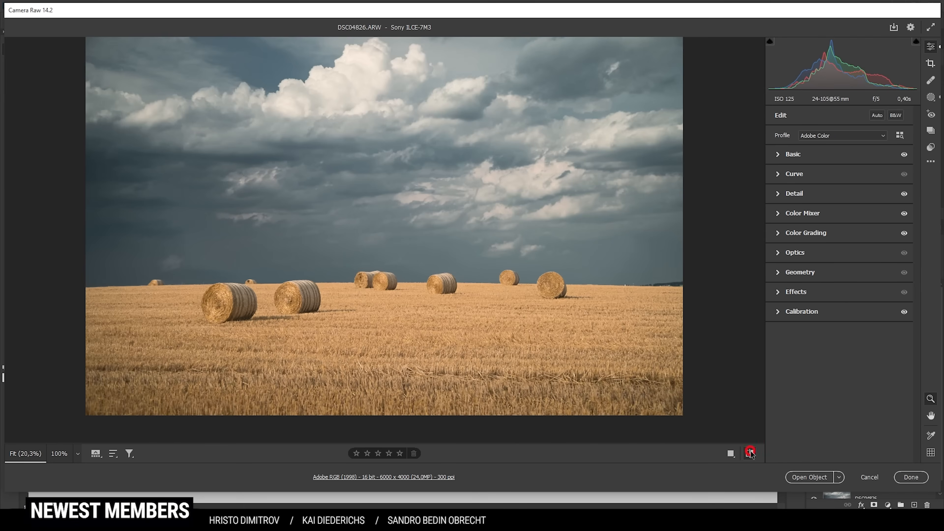
left_click(750, 454)
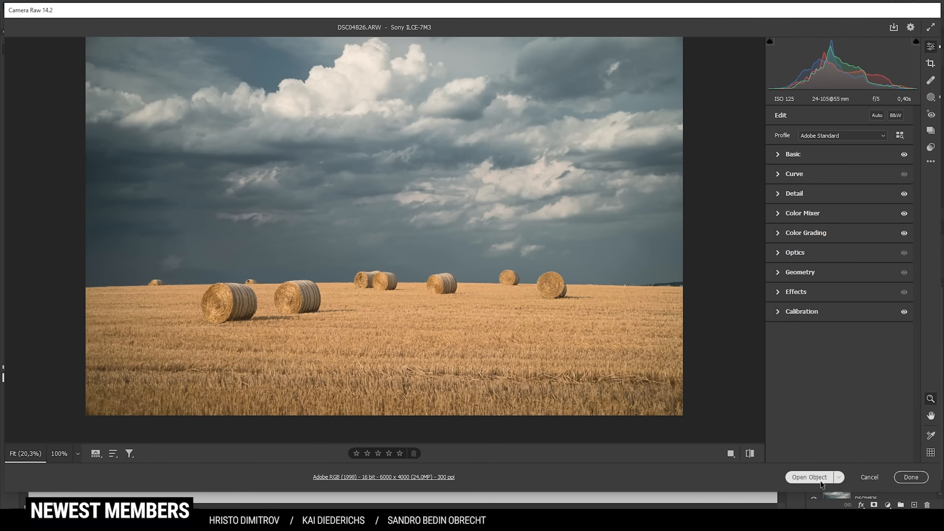
Step: Open the developed raw photo as an object in Photoshop
left_click(809, 478)
scroll(471, 402, "up", 2)
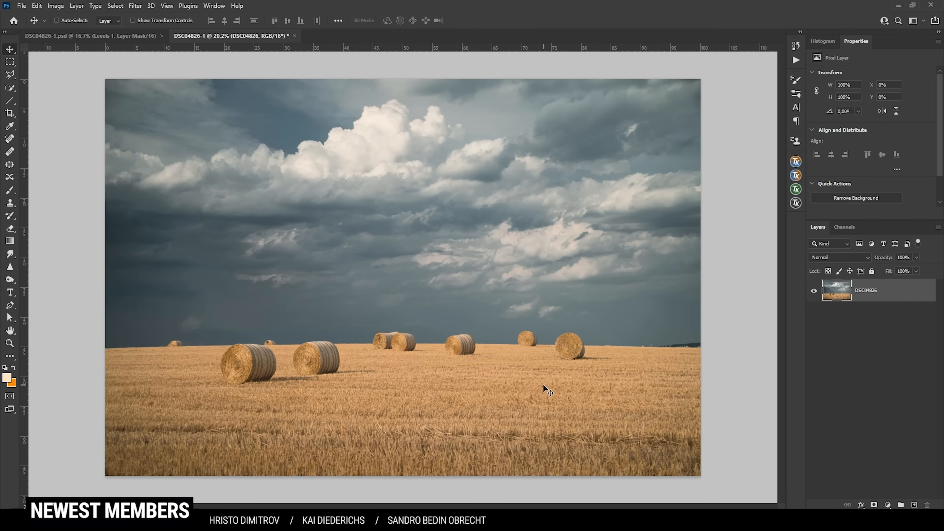
scroll(542, 386, "up", 2)
scroll(543, 386, "down", 1)
scroll(542, 386, "down", 1)
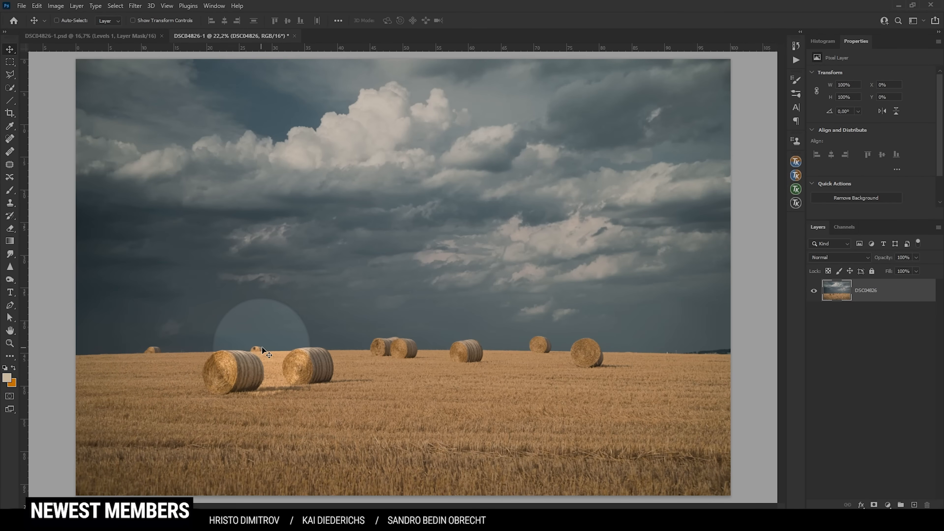
key("ctrl")
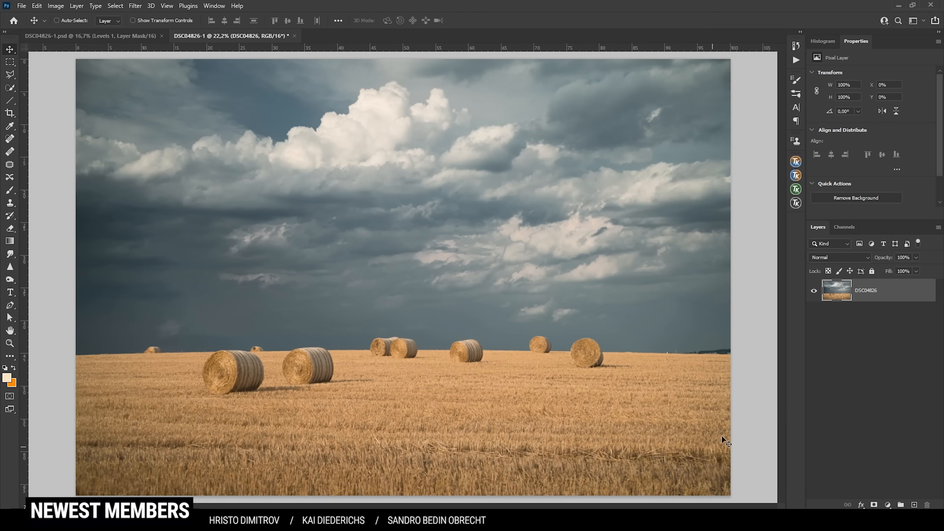
Step: Remove the white building and the mast from the right-hand horizon with the Clone Stamp
scroll(719, 364, "up", 6)
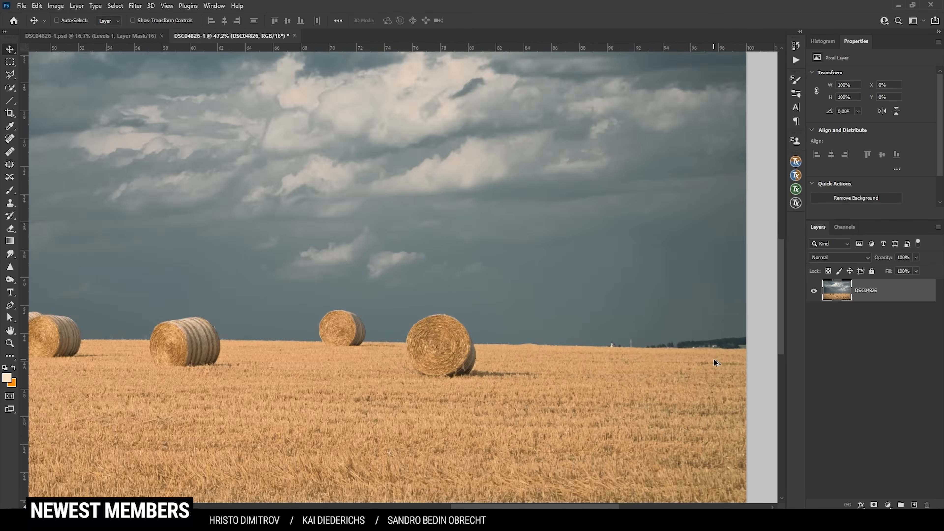
scroll(612, 394, "up", 1)
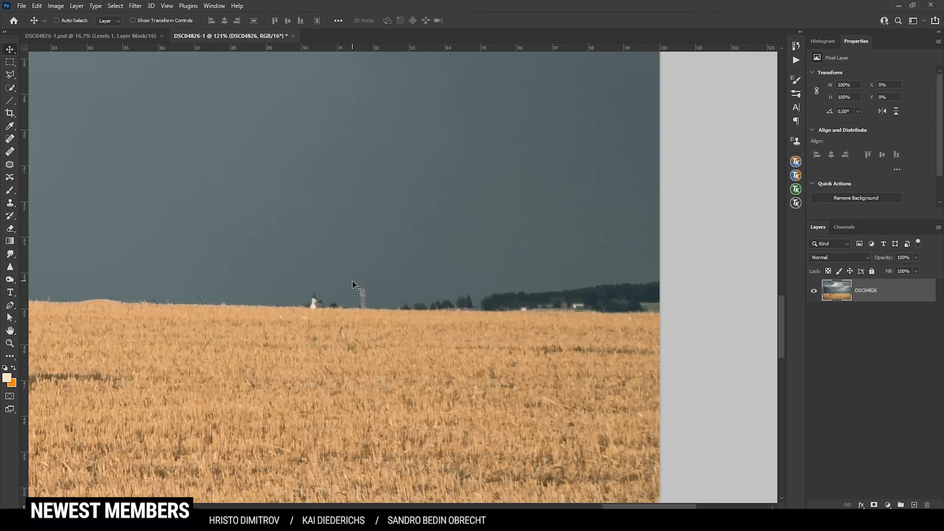
left_click(9, 204)
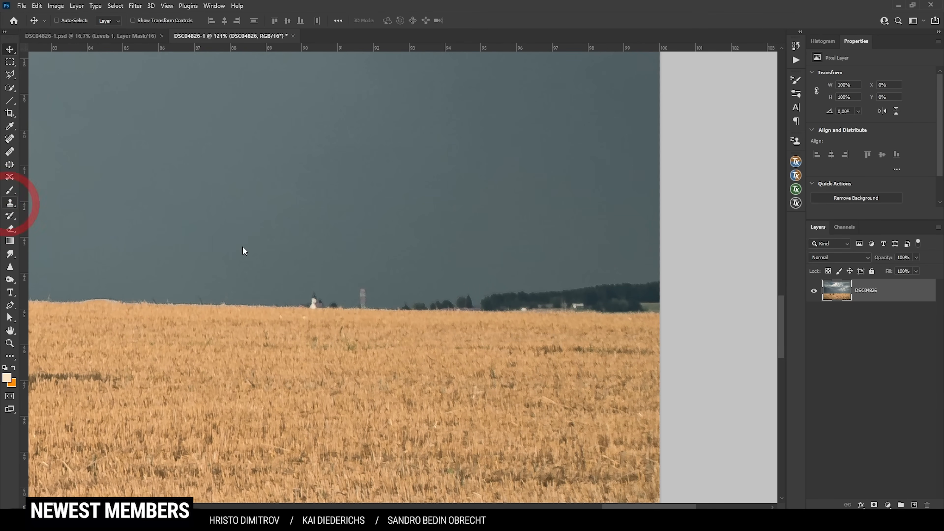
mouse_move(368, 325)
left_mouse_down()
mouse_move(309, 322)
mouse_move(355, 327)
left_mouse_up()
mouse_move(287, 326)
left_mouse_down()
mouse_move(255, 306)
mouse_move(346, 306)
mouse_move(394, 291)
mouse_move(390, 298)
left_mouse_up()
left_click(261, 306, "alt")
right_click(333, 316, "alt")
left_click(367, 283)
Step: Clone clean sky and field edge over the distant tree line at the right end of the horizon
right_click(654, 282, "alt")
left_click_drag(655, 280, 432, 274)
left_click(491, 279)
left_click(436, 276)
left_click(428, 276)
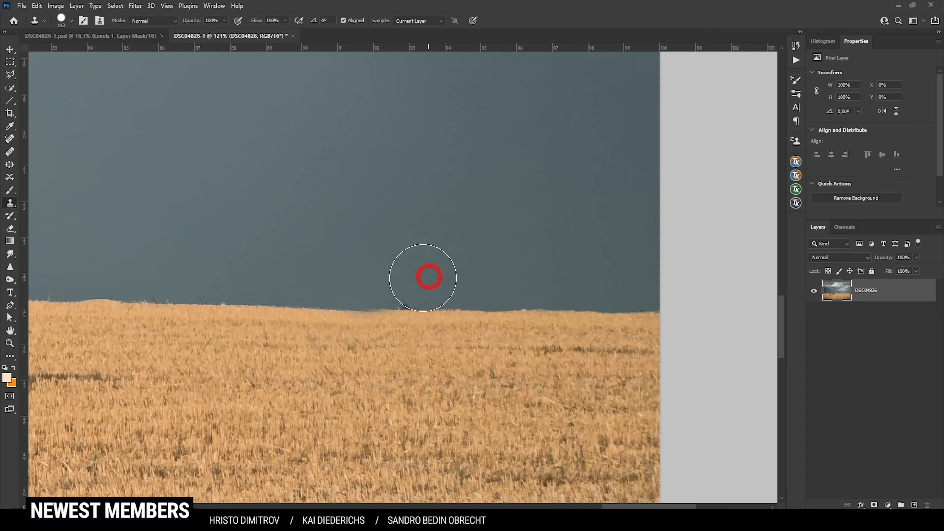
left_click(419, 276)
left_click(400, 274)
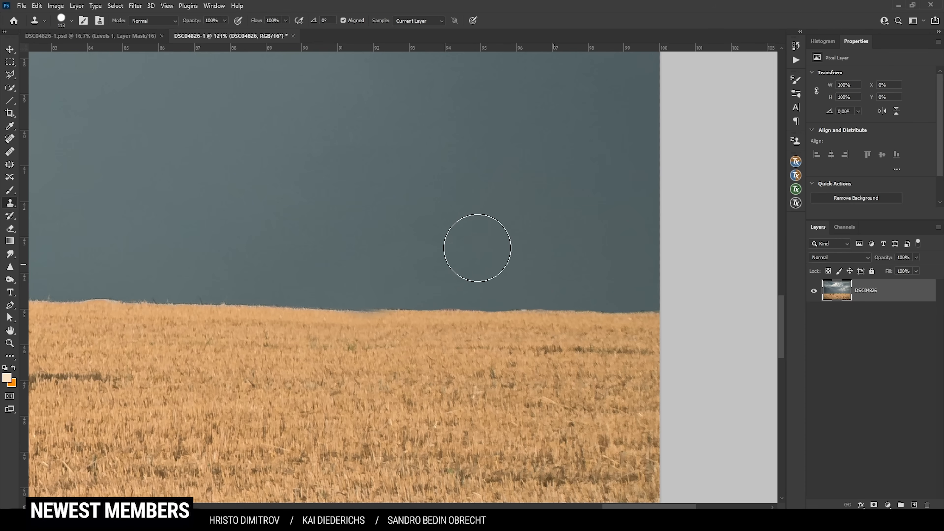
scroll(475, 247, "down", 4)
scroll(472, 247, "down", 5)
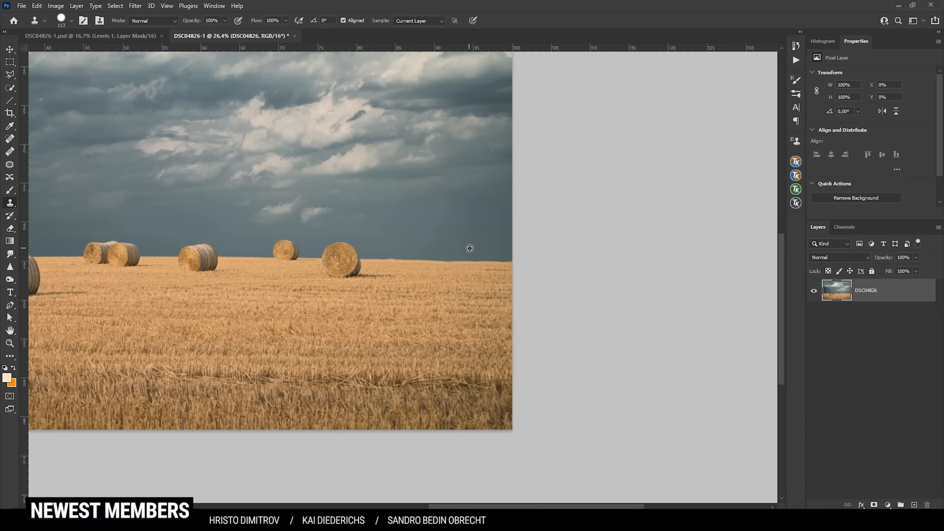
Step: Clone out the small distant bale on the horizon behind the two large foreground bales
scroll(255, 344, "up", 6)
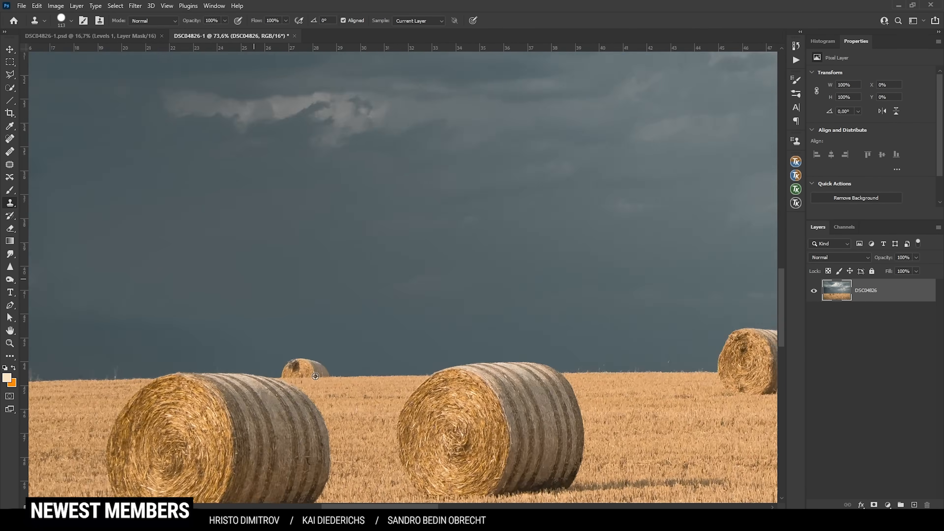
scroll(316, 376, "up", 3)
right_click(390, 355, "alt")
right_click(357, 316, "alt")
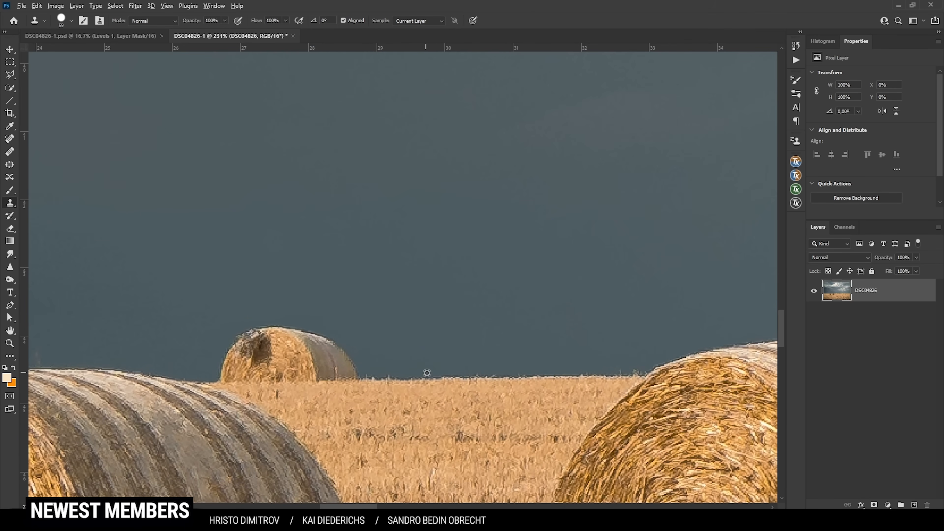
right_click(424, 339, "alt")
left_click(416, 379, "alt")
mouse_move(415, 363)
left_mouse_down()
mouse_move(316, 359)
mouse_move(331, 380)
mouse_move(297, 382)
mouse_move(284, 345)
mouse_move(243, 352)
mouse_move(312, 338)
mouse_move(240, 340)
left_mouse_up()
scroll(447, 306, "down", 5)
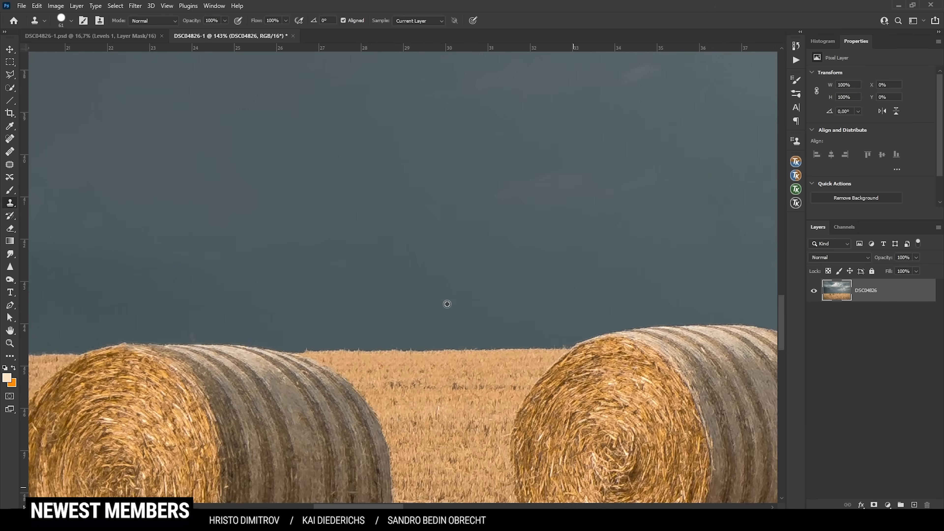
scroll(444, 303, "down", 3)
Step: Clone out the small bale on the far-left horizon, sampling the nearby field edge and sky
scroll(415, 330, "up", 7)
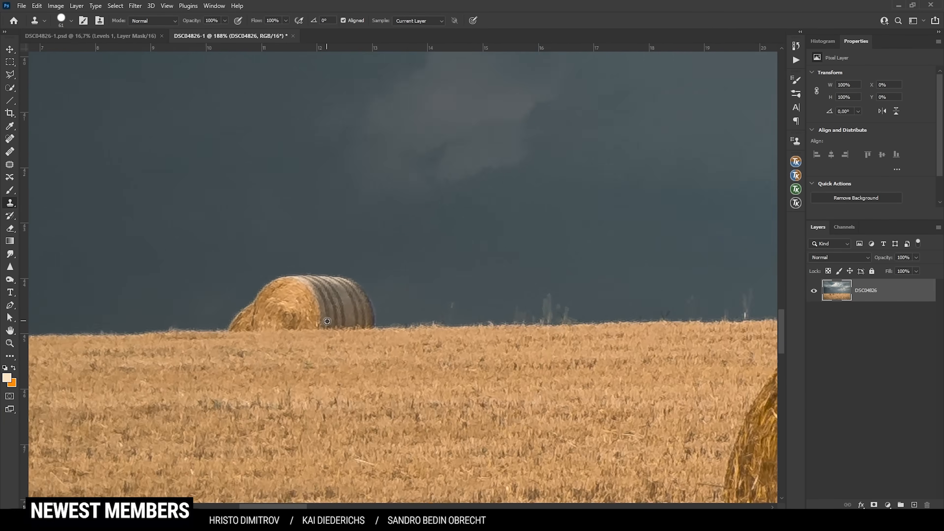
right_click(416, 338, "alt")
left_click(425, 328, "alt")
left_click_drag(380, 328, 355, 328)
left_click_drag(220, 333, 313, 328)
left_click(232, 308)
right_click(221, 270, "alt")
left_click(199, 236, "alt")
mouse_move(223, 257)
left_mouse_down()
mouse_move(260, 288)
mouse_move(355, 286)
mouse_move(308, 264)
mouse_move(286, 286)
mouse_move(362, 284)
left_mouse_up()
left_click(427, 235, "alt")
scroll(375, 291, "down", 8)
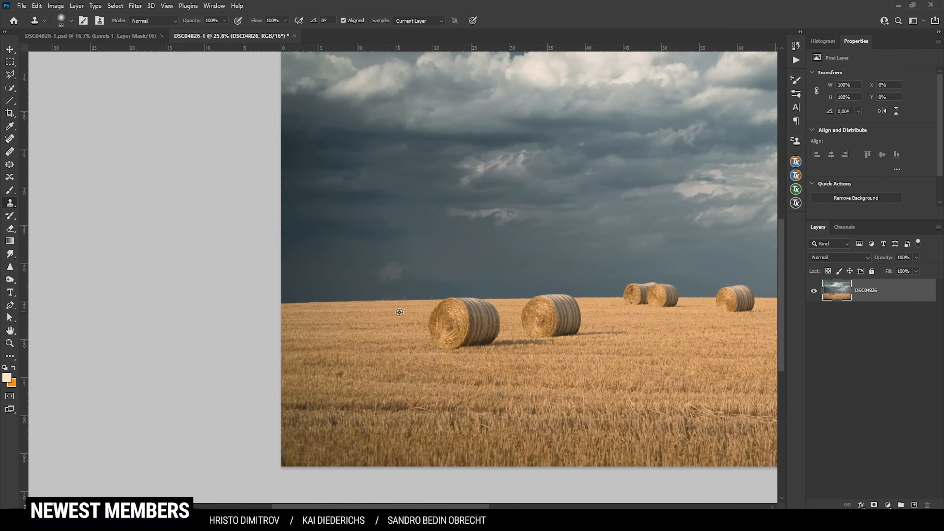
Step: Enlarge the Clone Stamp brush to 284 px and duplicate the DSC04826 layer
scroll(399, 313, "up", 1)
left_click_drag(729, 372, 406, 360)
left_click_drag(756, 449, 615, 446)
scroll(615, 446, "down", 1)
scroll(626, 376, "up", 5)
right_click(497, 376, "alt")
left_click_drag(519, 379, 525, 380)
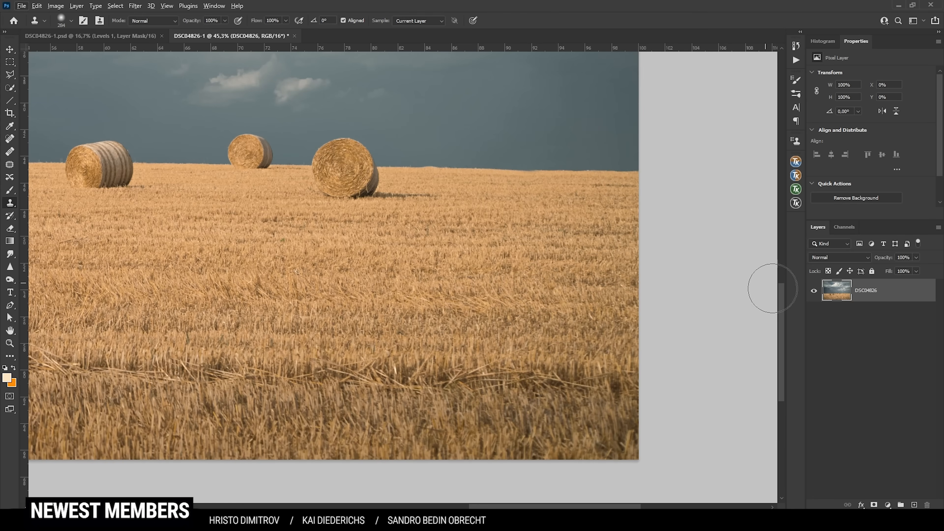
key("ctrl+j")
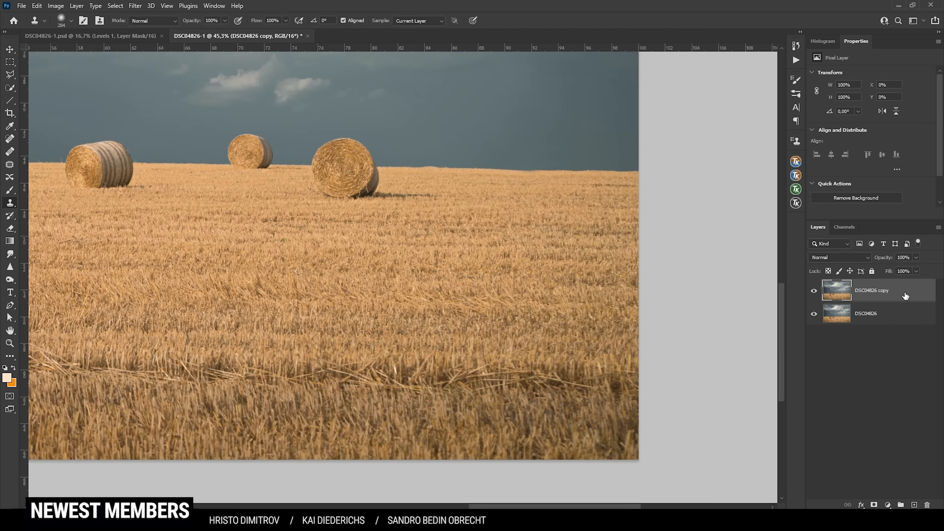
Step: On the duplicate layer, clone stubble over the line of loose straw across the right and middle foreground
left_click(434, 327, "alt")
left_click_drag(460, 320, 462, 321)
mouse_move(555, 324)
left_mouse_down()
mouse_move(545, 326)
mouse_move(553, 318)
left_mouse_up()
left_click(559, 318, "alt")
mouse_move(561, 379)
left_mouse_down()
mouse_move(501, 374)
mouse_move(581, 377)
mouse_move(360, 360)
left_mouse_up()
left_click(588, 379)
scroll(530, 363, "down", 2)
scroll(361, 360, "left", 3)
left_click_drag(484, 369, 253, 361)
scroll(257, 360, "left", 2)
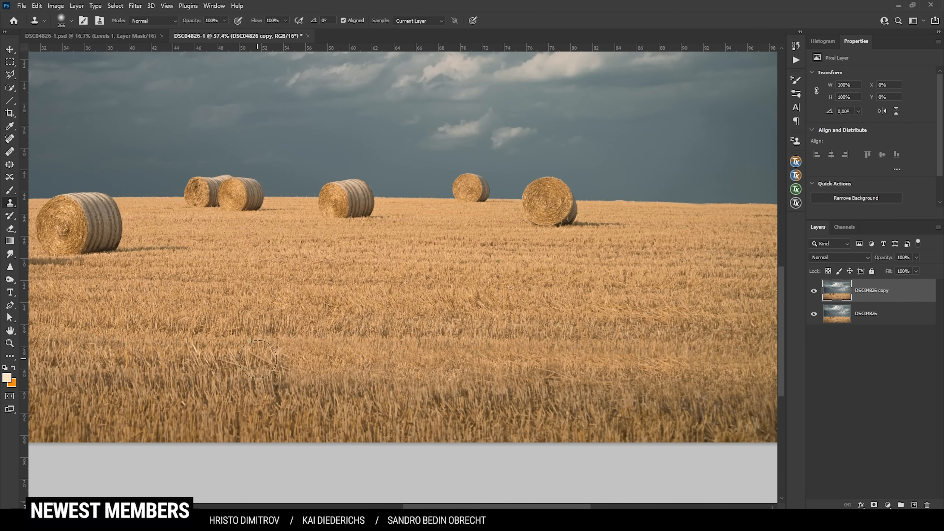
scroll(256, 354, "down", 2)
scroll(388, 325, "up", 1)
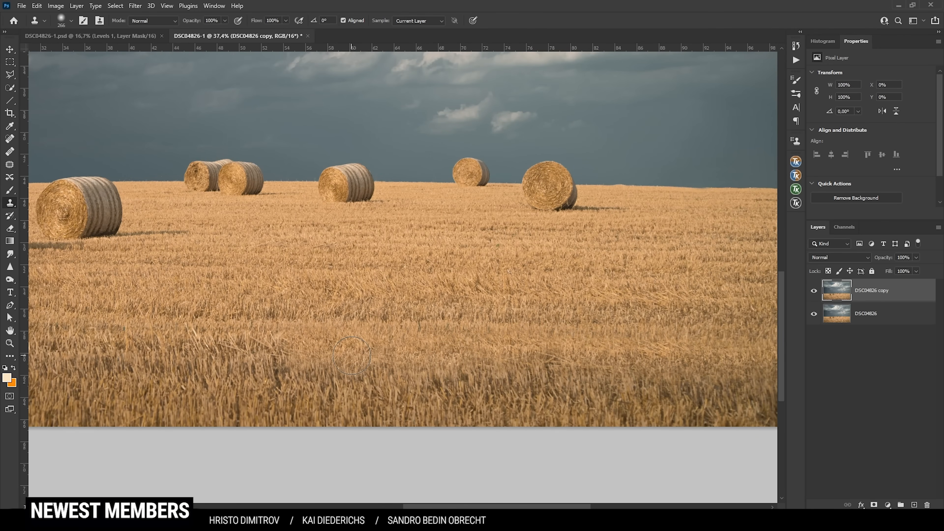
Step: Clone away the remaining loose straw and dark patches in the left foreground of the field
scroll(524, 346, "left", 3)
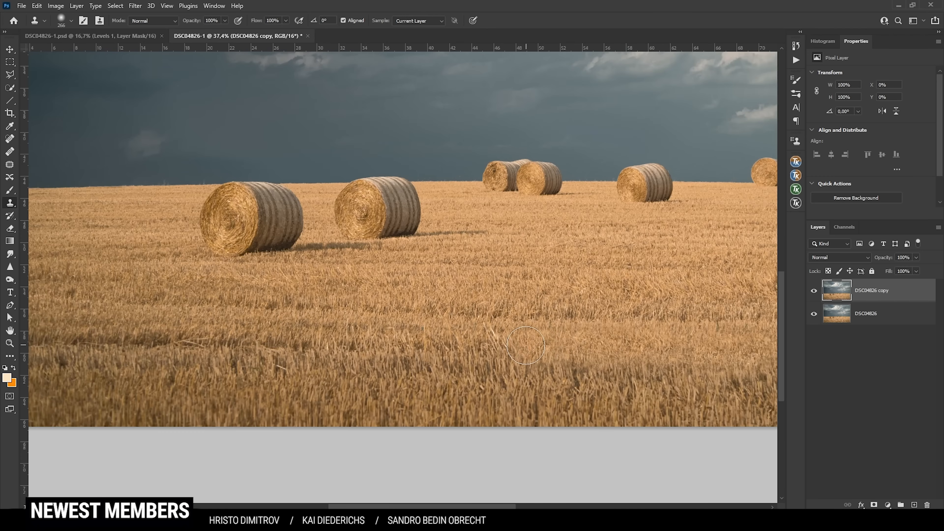
scroll(525, 347, "down", 1)
mouse_move(451, 506)
left_mouse_down()
mouse_move(510, 507)
mouse_move(495, 506)
left_mouse_up()
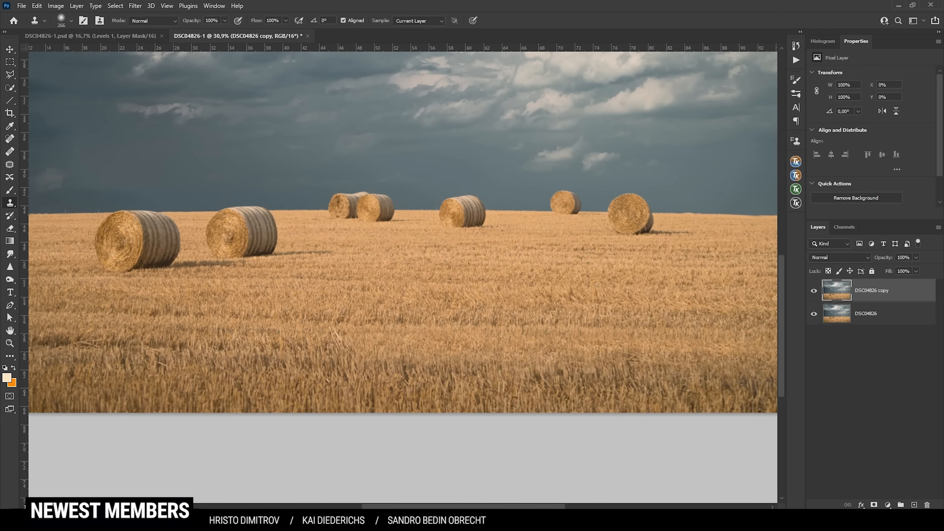
left_click(449, 322)
left_click(202, 298)
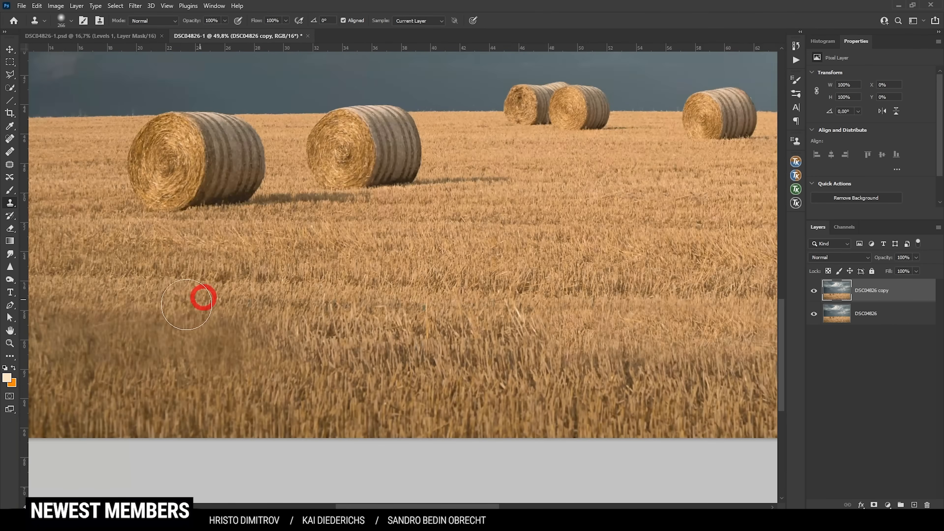
scroll(186, 304, "down", 4)
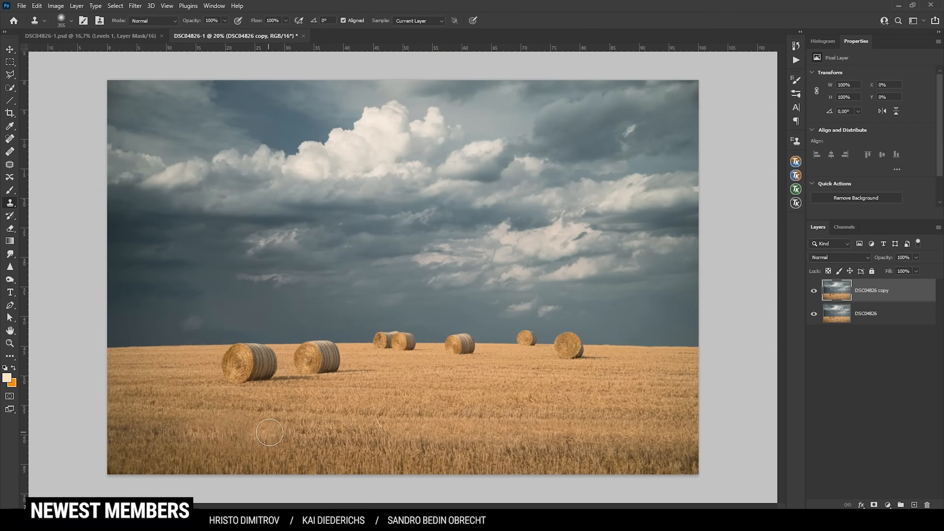
scroll(561, 471, "up", 4)
scroll(244, 445, "down", 5)
scroll(235, 427, "up", 5)
left_click(91, 453)
scroll(247, 436, "down", 4)
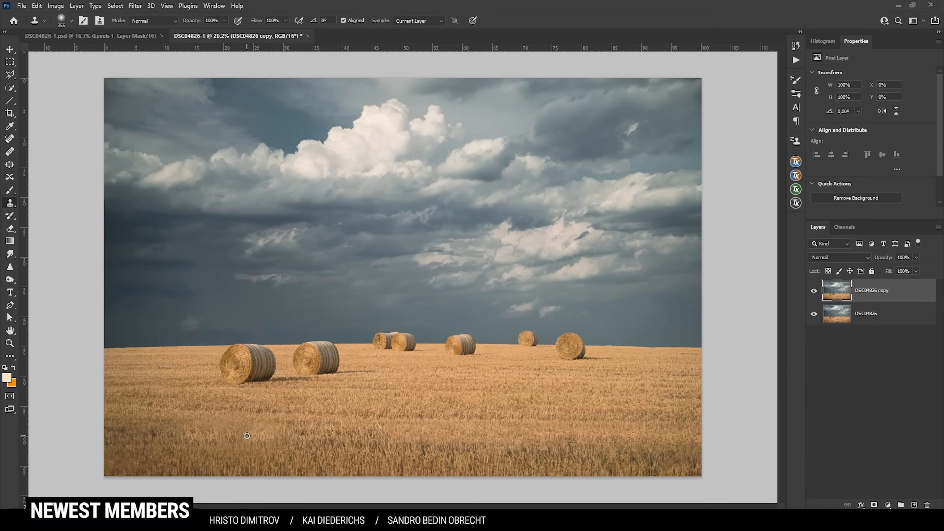
scroll(330, 425, "down", 1)
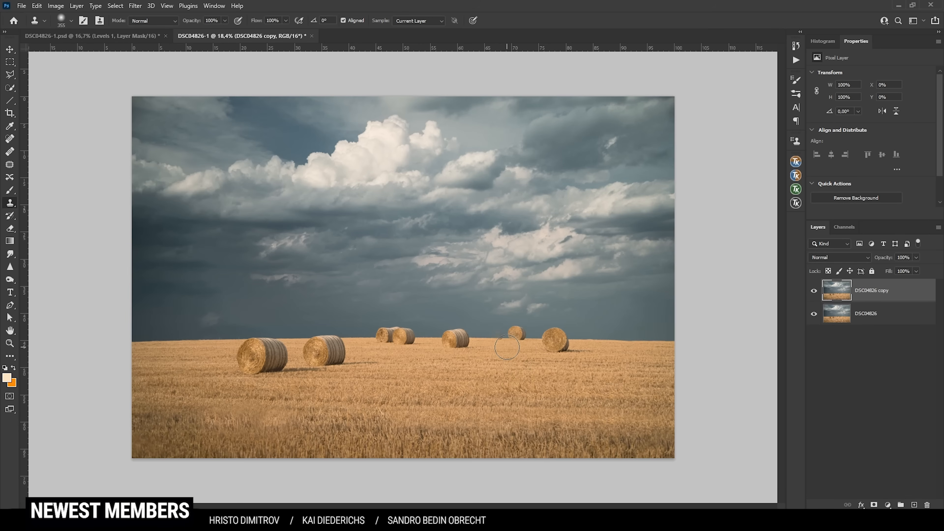
Step: Add an empty layer on top and apply a Lights 3 luminosity mask to it as its layer mask
left_click(914, 505)
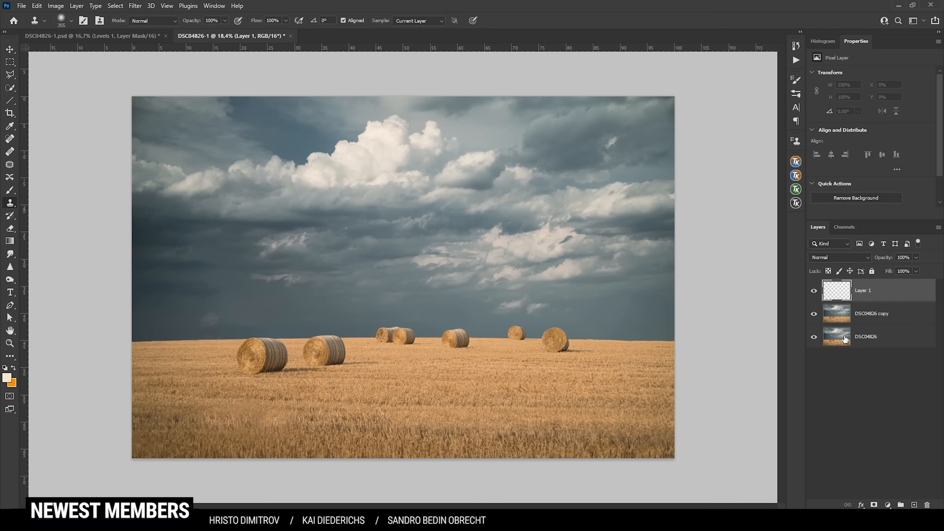
left_click(801, 185)
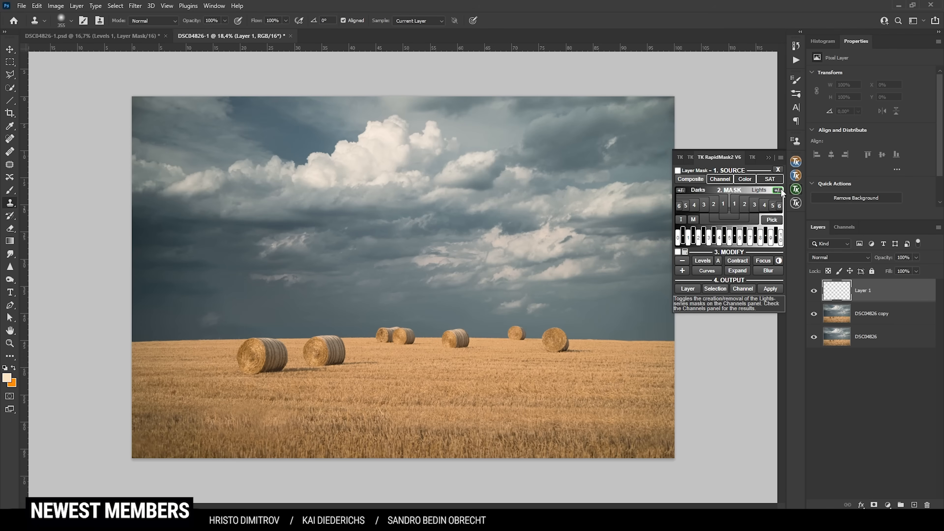
left_click(762, 180)
left_click(761, 188)
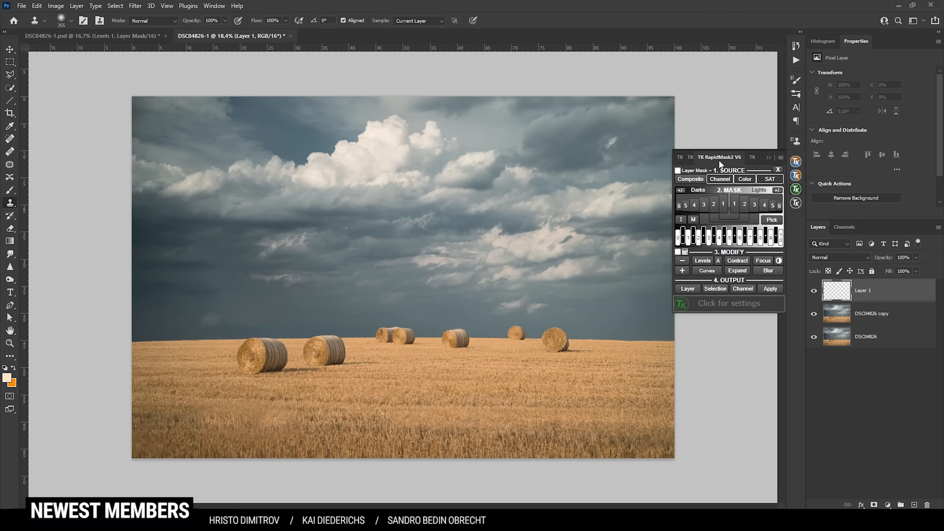
left_click(735, 206)
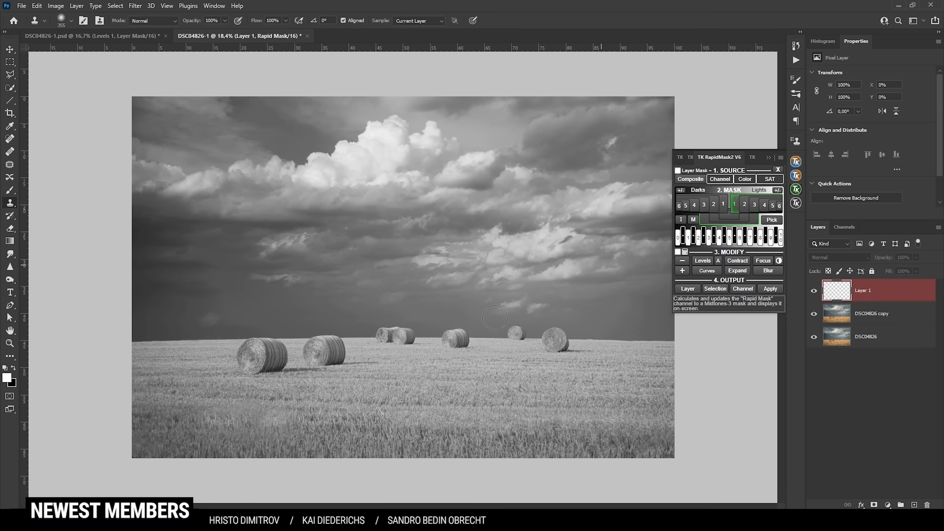
left_click(744, 211)
left_click(755, 205)
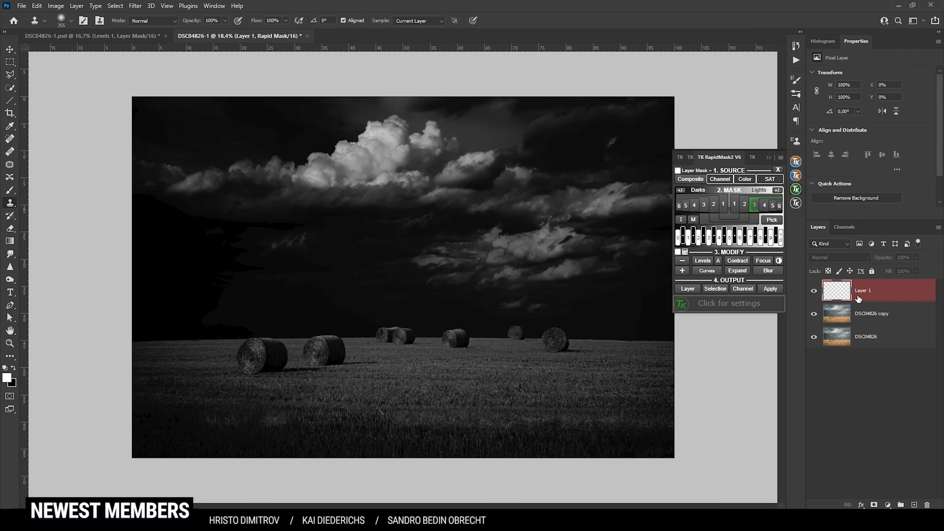
left_click(677, 170)
left_click(837, 290)
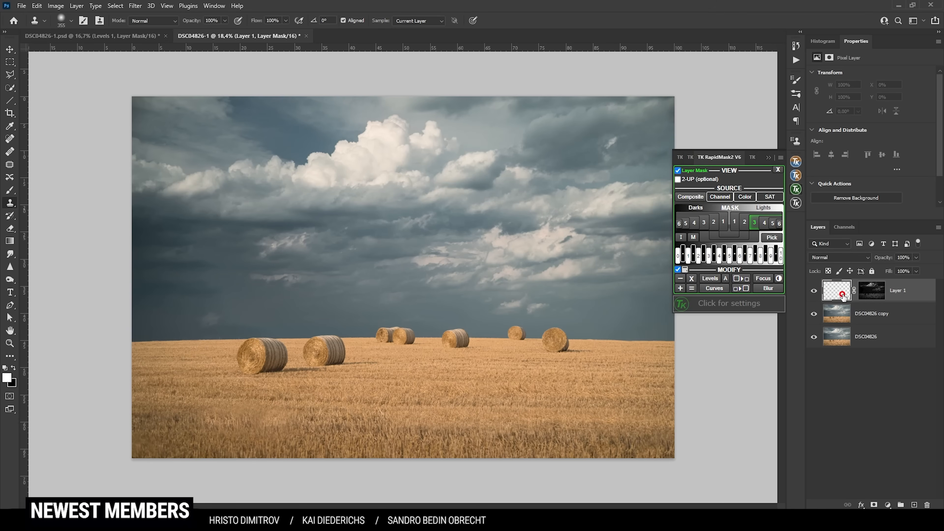
Step: Set the masked layer's blend mode to Overlay and activate the Brush tool on its pixels
left_click(841, 257)
left_click(829, 374)
left_click(834, 293)
key("b")
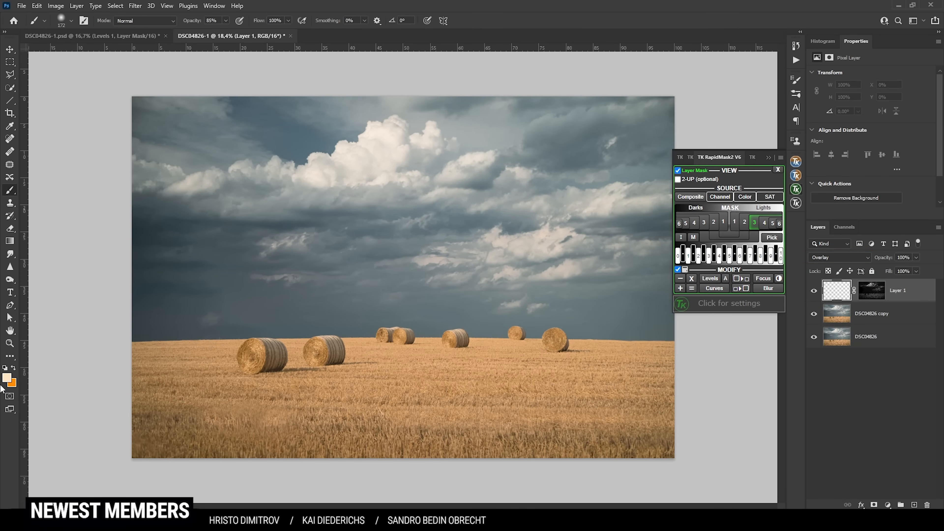
Step: Set the foreground colour to white (ffffff) and the brush opacity to 49%
left_click(7, 378)
type("ffffff")
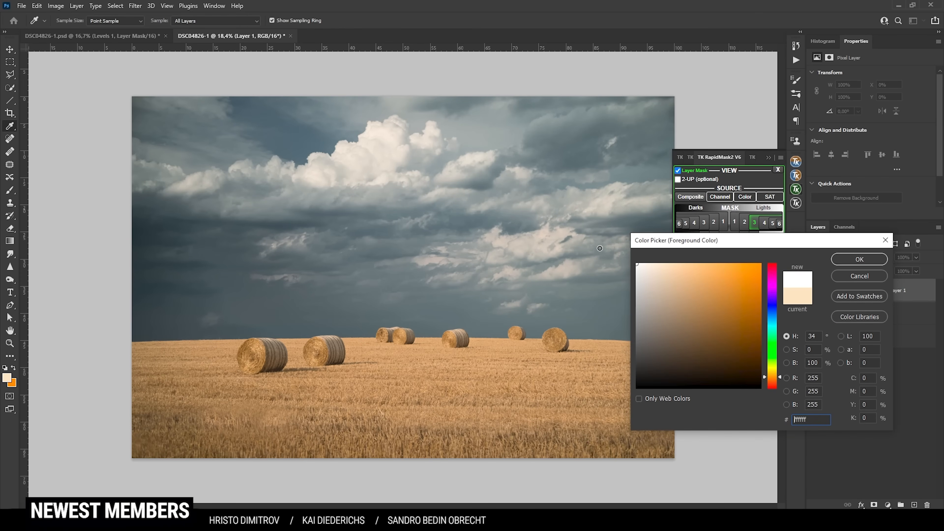
left_click(848, 262)
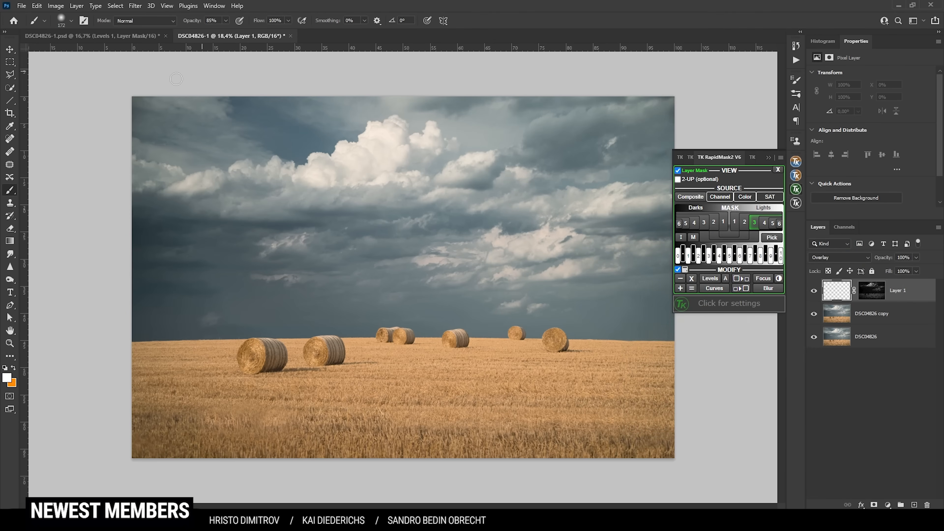
left_click(225, 21)
left_click_drag(209, 31, 210, 31)
left_click(272, 10)
Step: Enlarge the brush, paint white across the stubble field and hay bales on the masked Overlay layer, and compare with the layer hidden
mouse_move(349, 387)
left_mouse_down("alt")
mouse_move(388, 391)
mouse_move(388, 247)
left_mouse_up("alt")
left_click(386, 368)
left_click(453, 370)
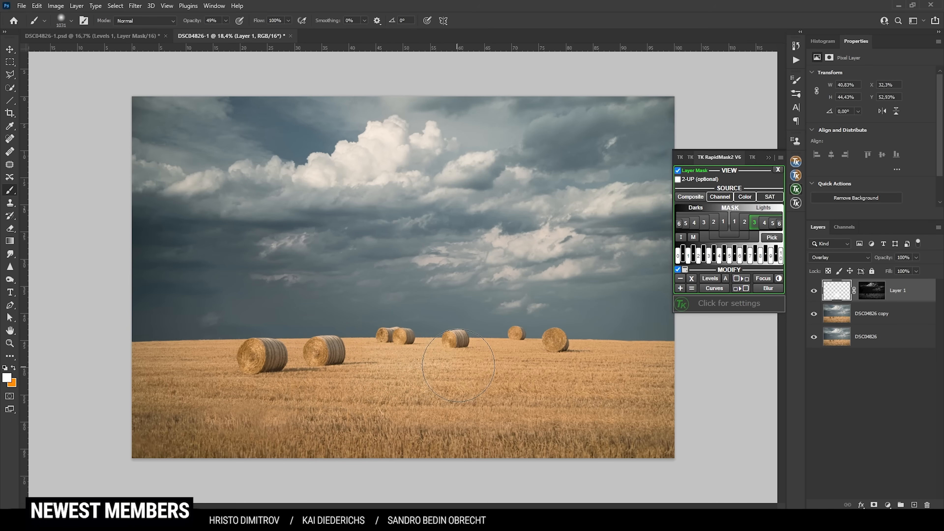
left_click(500, 367)
left_click_drag(500, 367, 483, 361, "alt")
left_click(529, 359)
left_click(355, 347)
left_click(316, 346)
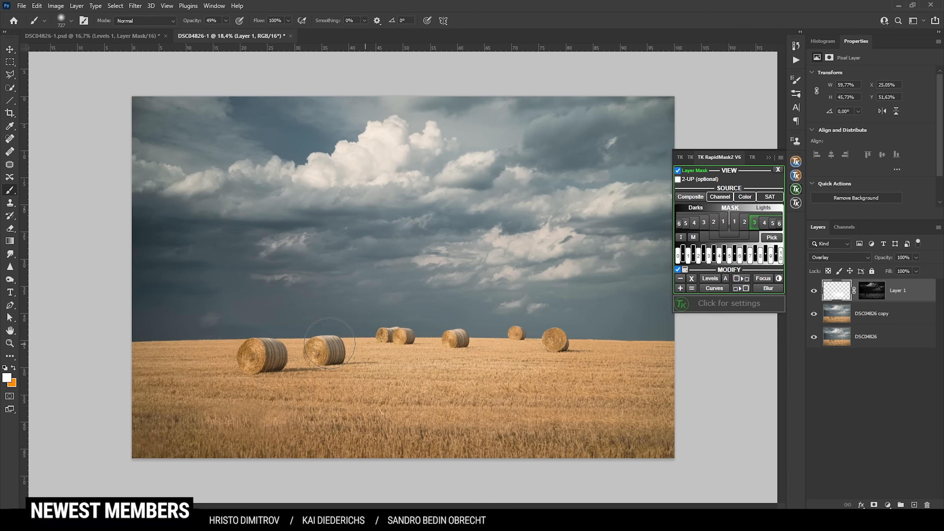
left_click(216, 345)
left_click(611, 341)
left_click(483, 347)
left_click(814, 291)
left_click(814, 290)
left_click(813, 291)
left_click(814, 291)
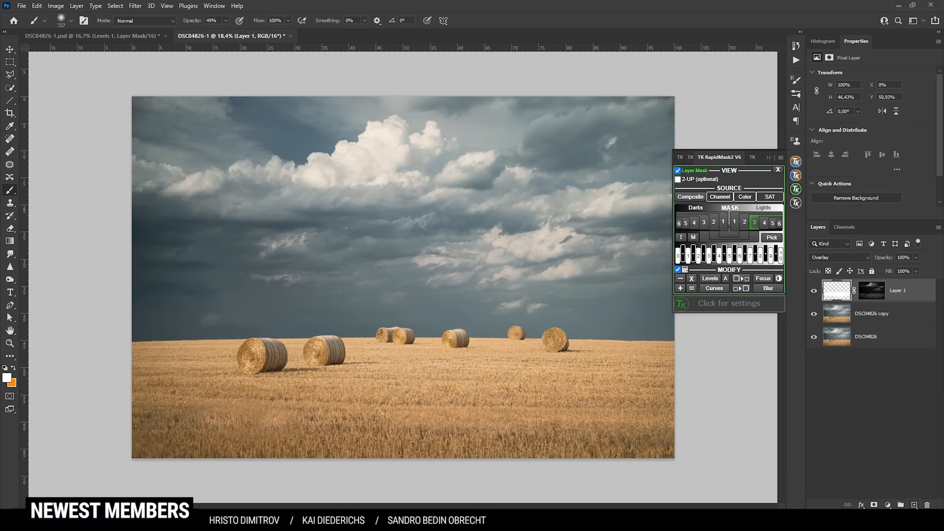
Step: Add another empty layer on top and set its blend mode to Overlay
left_click(914, 505)
left_click(839, 258)
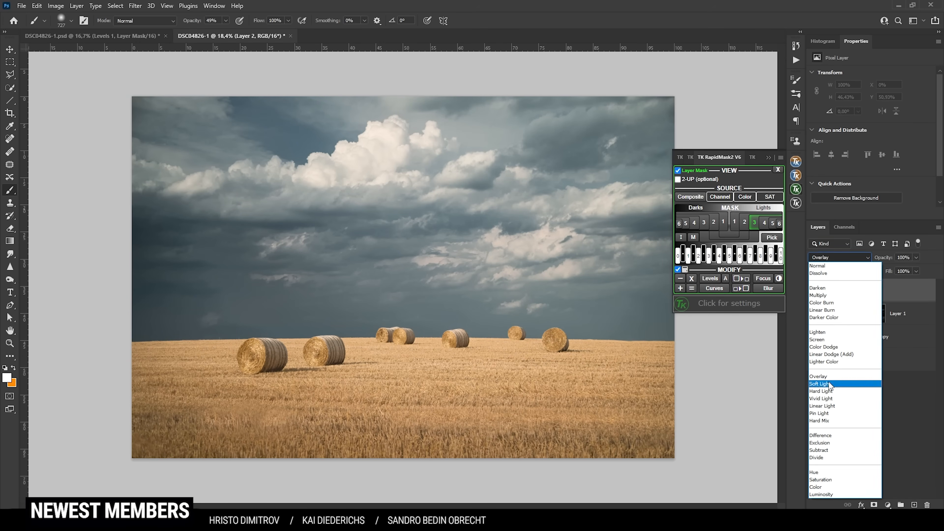
left_click(827, 376)
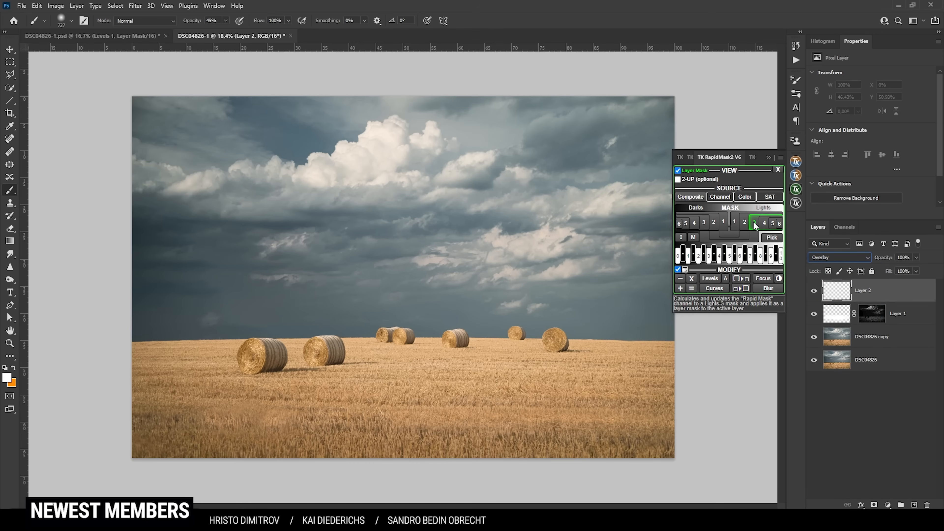
Step: Turn off layer-mask mode and preview the Darks 3, Darks 4 and Blue colour masks of the image
left_click(679, 171)
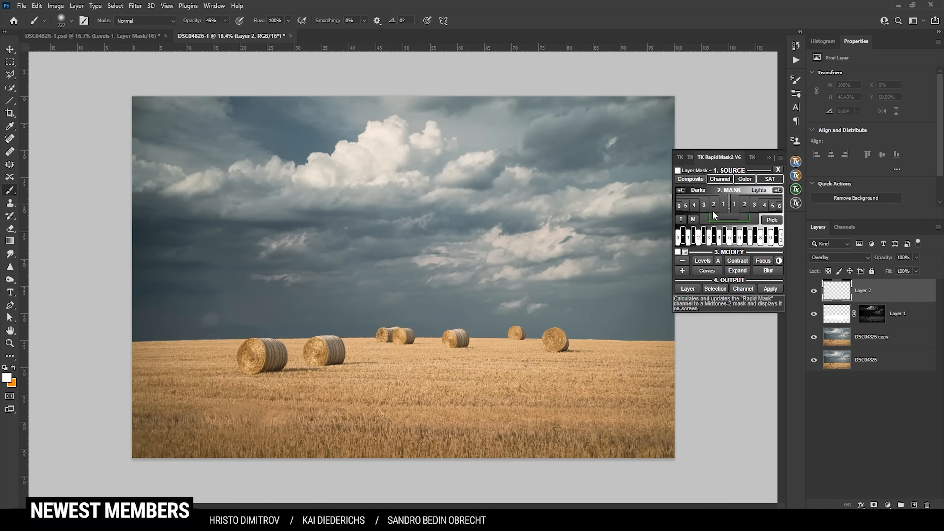
left_click(702, 207)
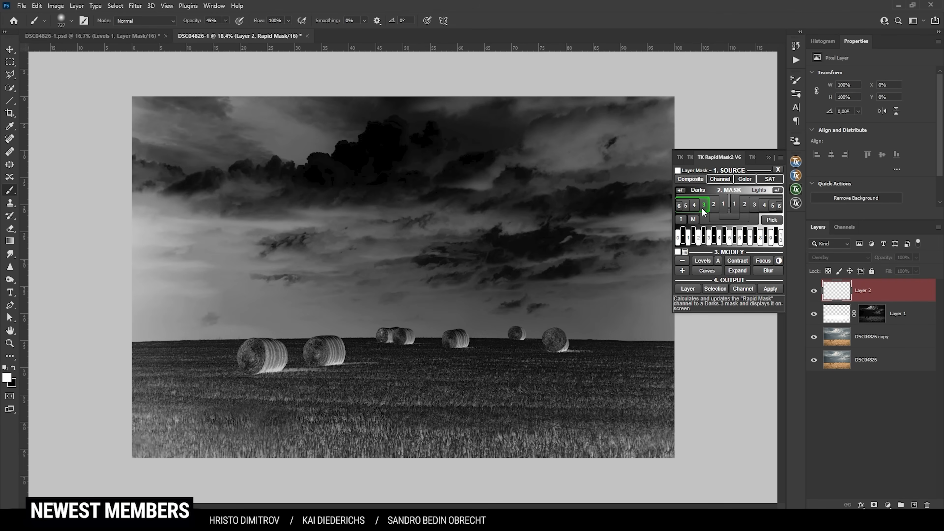
left_click(694, 207)
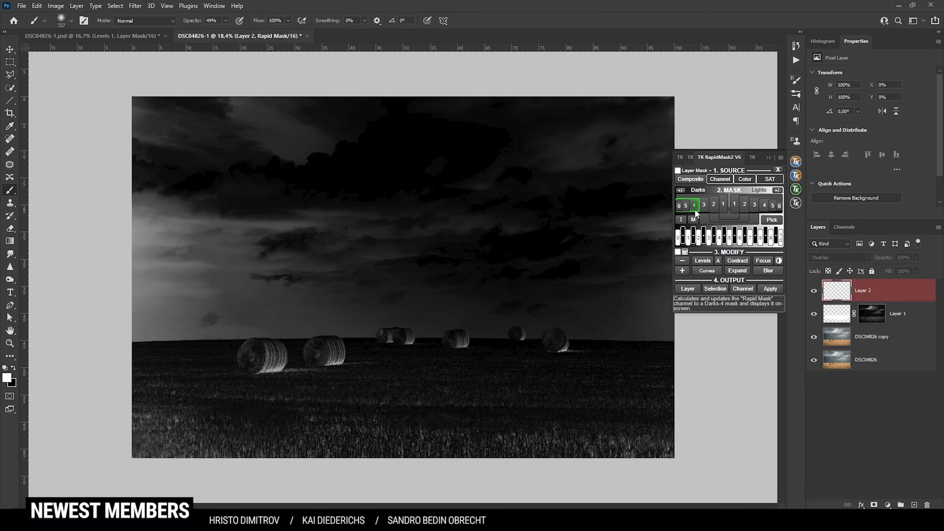
left_click(745, 179)
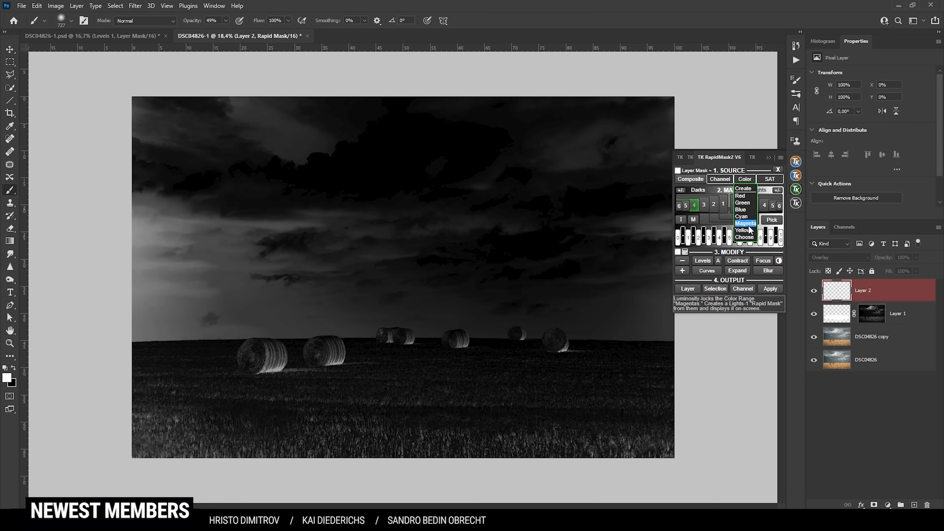
left_click(747, 210)
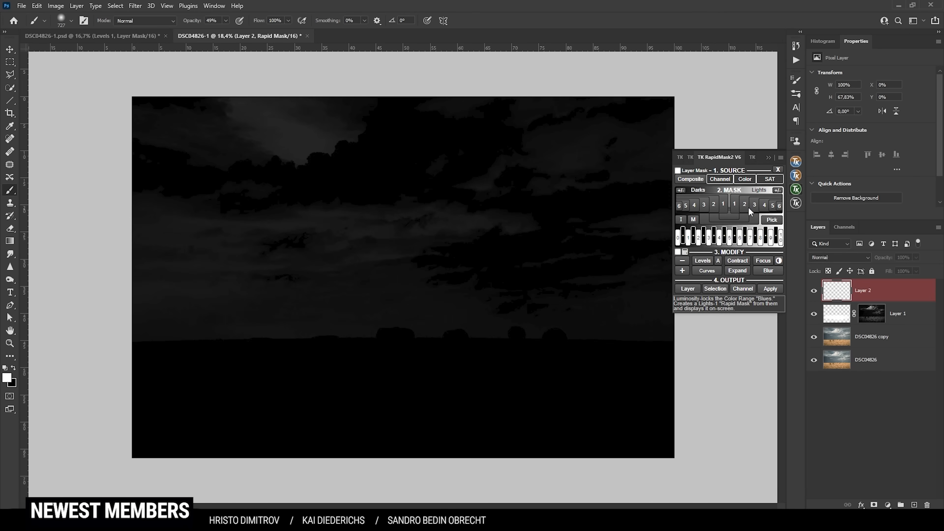
Step: Create a Cyan colour mask for the sky and apply it as the new Overlay layer's mask
left_click(745, 179)
left_click(744, 216)
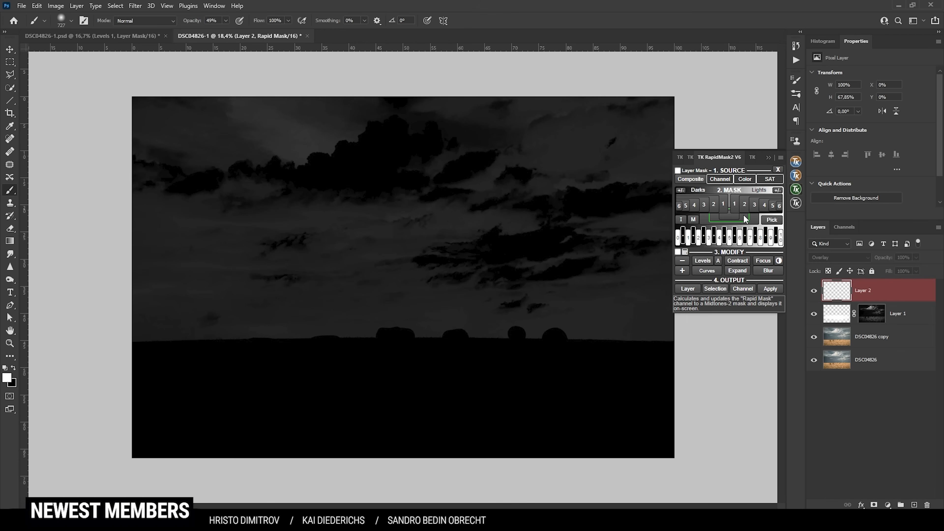
left_click(747, 180)
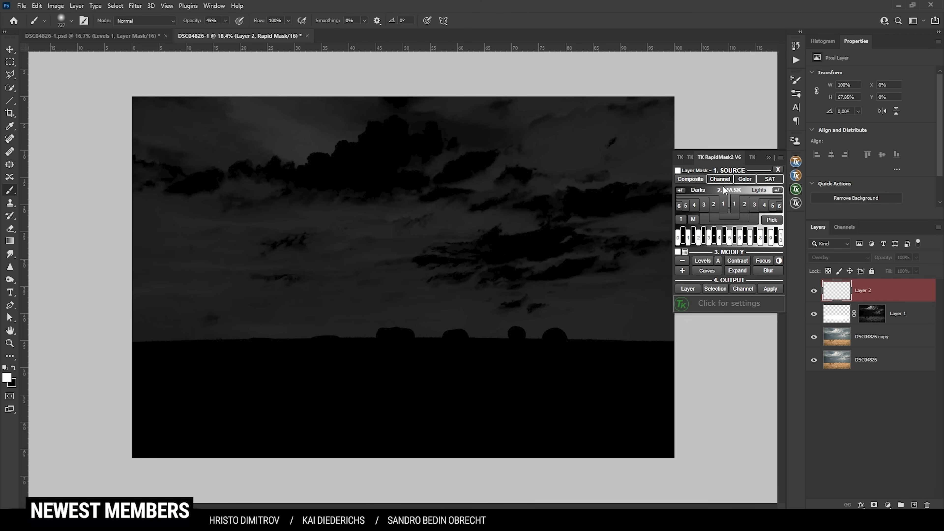
left_click(677, 170)
left_click(724, 208)
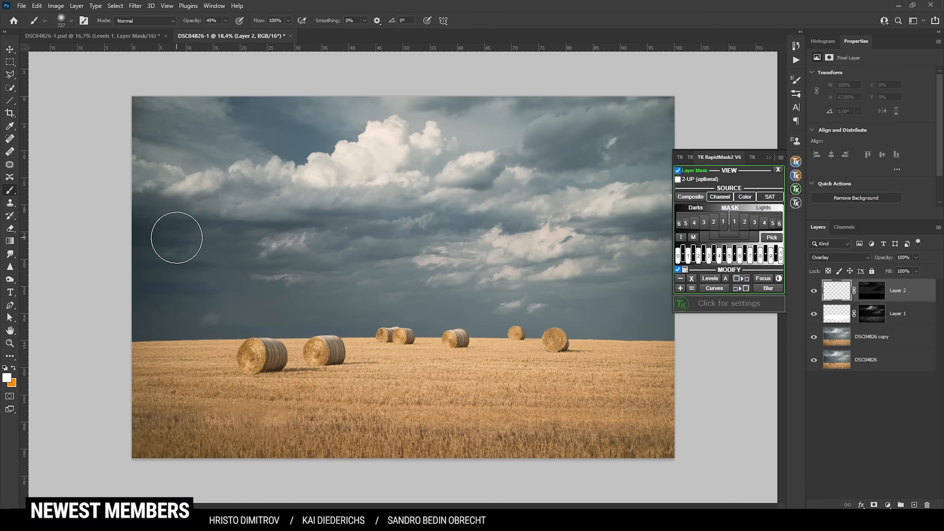
Step: Set the foreground colour to black (000000) and the brush opacity to 28%
left_click(7, 378)
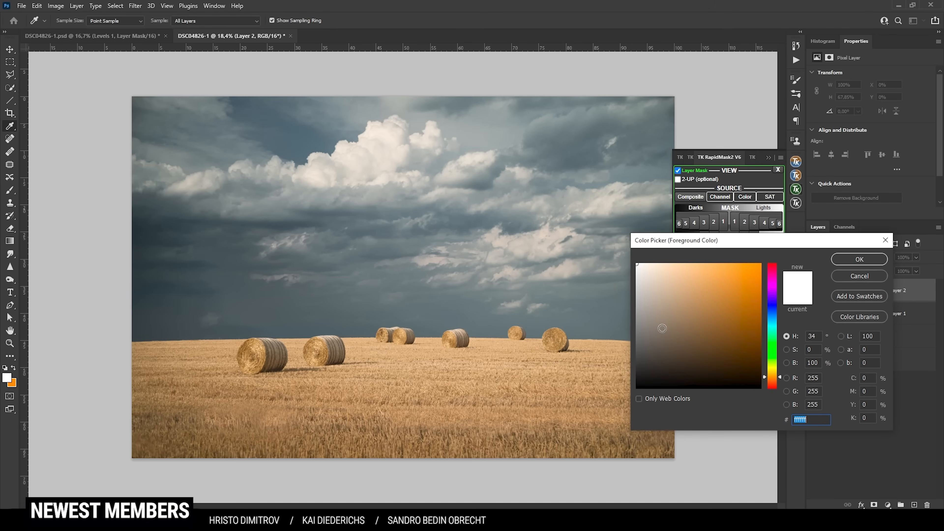
type("000000")
left_click(860, 260)
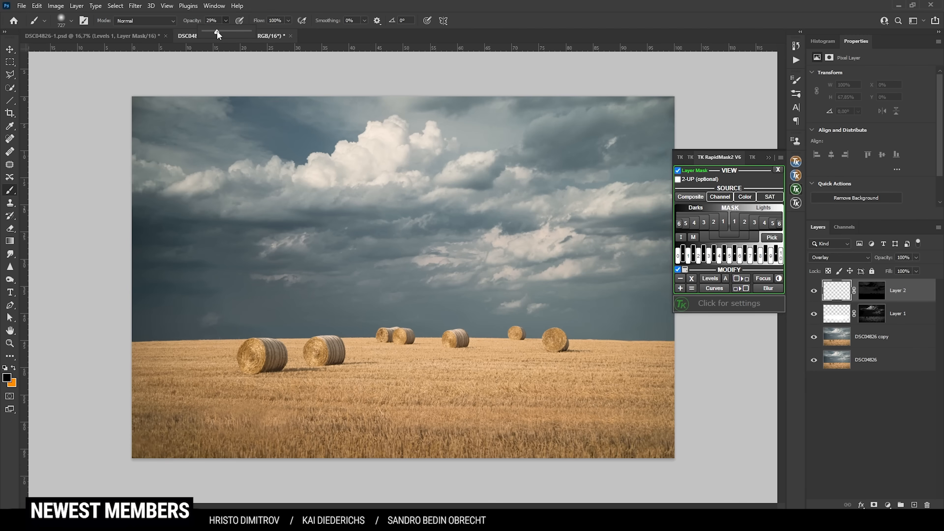
left_click_drag(217, 31, 216, 31)
Step: Paint black over the lower sky along the horizon on the cyan-masked layer, and compare with the layer hidden
left_click_drag(226, 323, 230, 323)
mouse_move(165, 331)
left_mouse_down()
mouse_move(142, 328)
mouse_move(308, 327)
mouse_move(210, 310)
left_mouse_up()
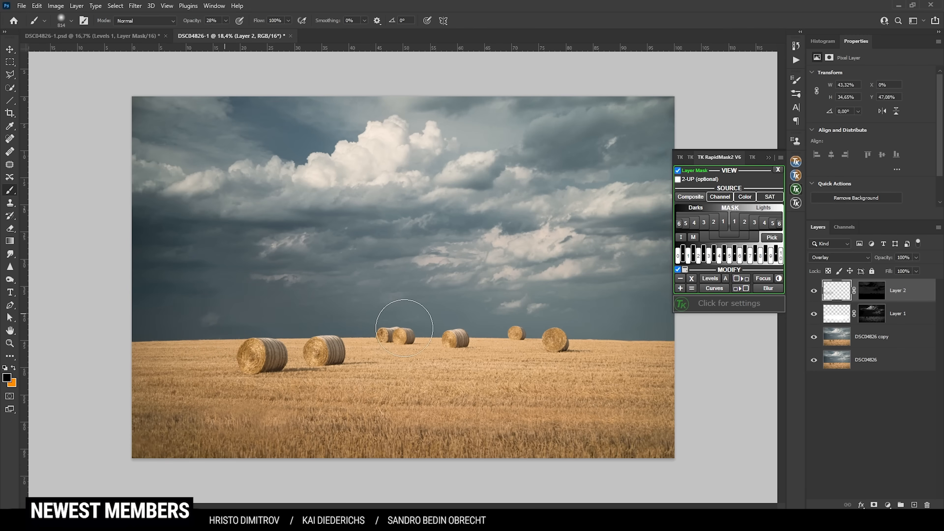
mouse_move(387, 328)
left_mouse_down()
mouse_move(460, 320)
mouse_move(358, 321)
mouse_move(410, 327)
mouse_move(382, 313)
mouse_move(333, 327)
mouse_move(248, 317)
mouse_move(369, 317)
mouse_move(204, 306)
left_mouse_up()
left_click(814, 291)
left_click(814, 291)
Step: Raise the brush opacity to 60%, darken the lower and middle sky with further black strokes, and put away the luminosity mask panel
left_click(226, 21)
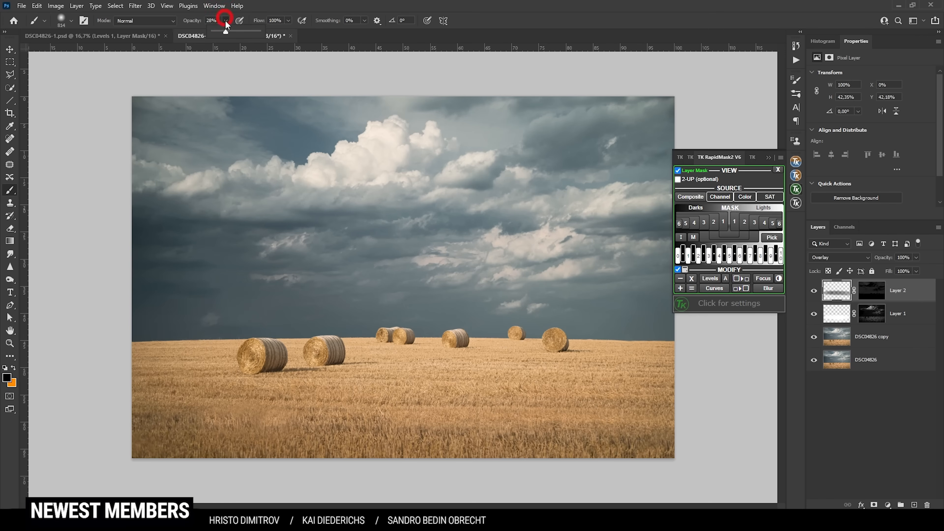
left_click_drag(226, 32, 241, 33)
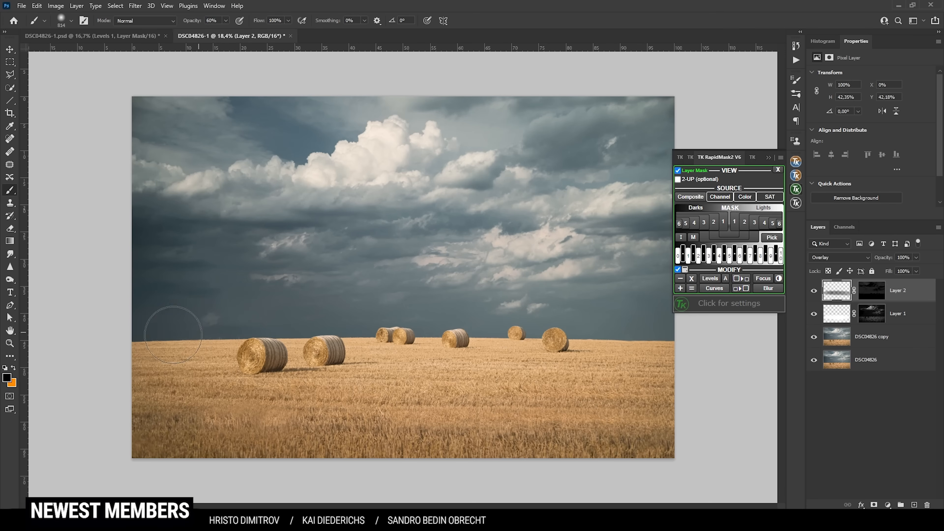
mouse_move(155, 264)
left_mouse_down()
mouse_move(453, 297)
mouse_move(444, 321)
mouse_move(531, 330)
left_mouse_up()
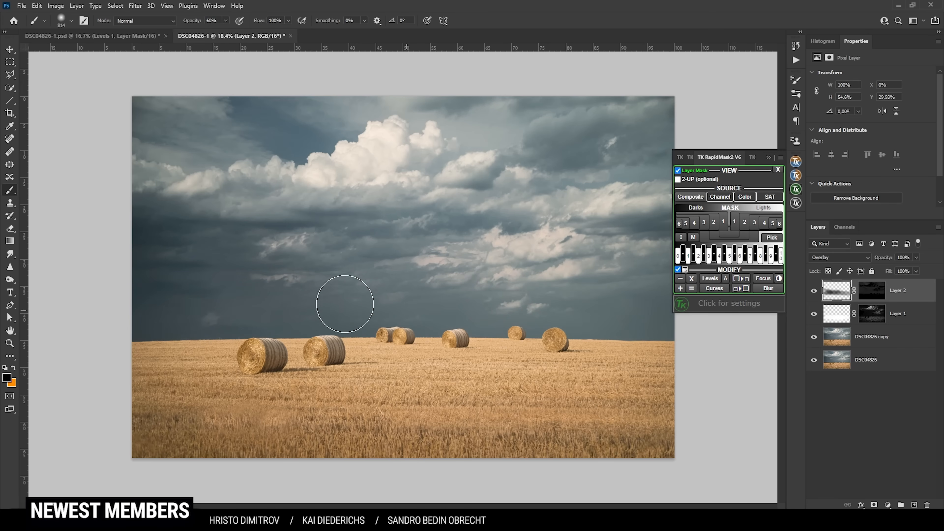
mouse_move(401, 311)
left_mouse_down()
mouse_move(248, 316)
mouse_move(272, 312)
left_mouse_up()
left_click_drag(259, 280, 556, 307)
left_click(769, 157)
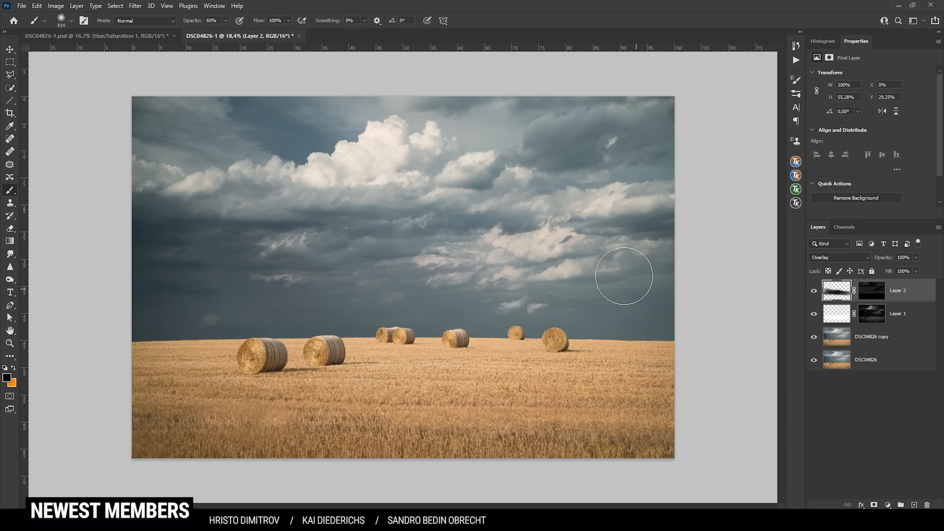
Step: Add a Hue/Saturation adjustment layer with Cyans at saturation +30 and lightness -40, and compare with the adjustment hidden
left_click(888, 505)
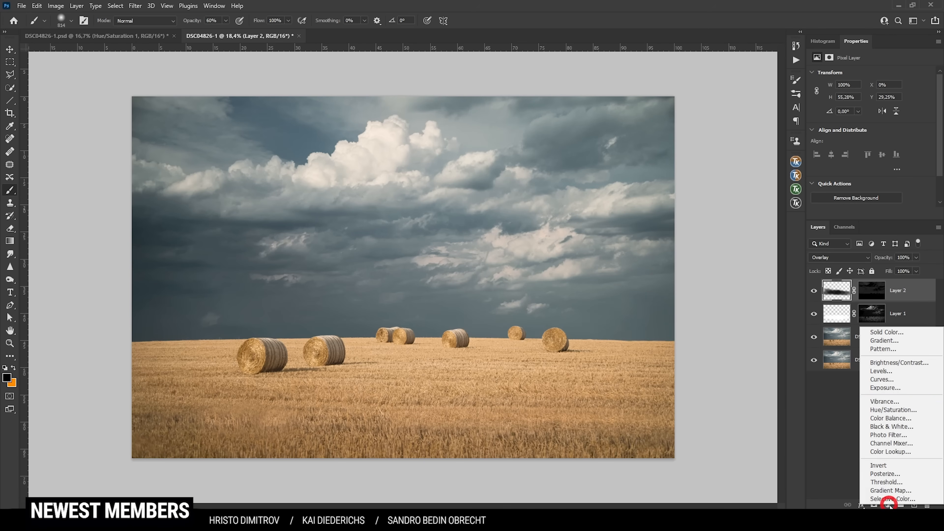
left_click(909, 411)
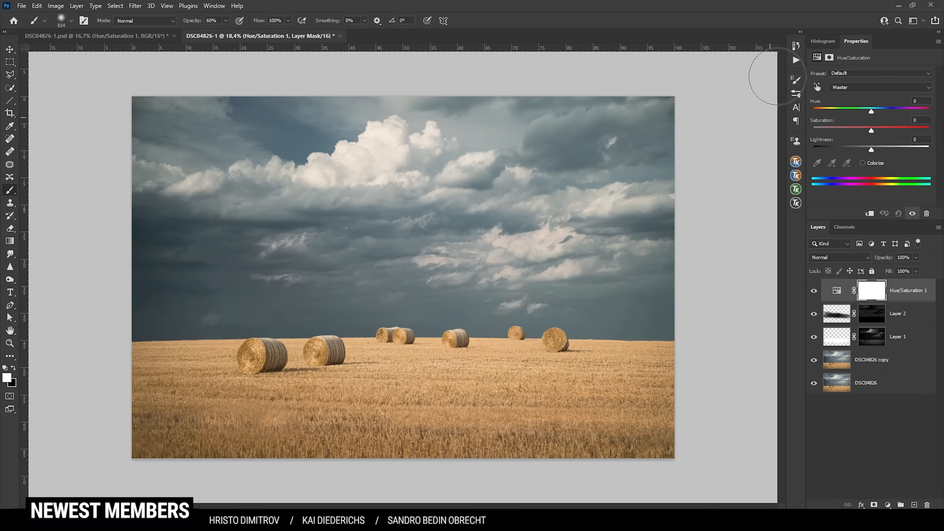
left_click(857, 90)
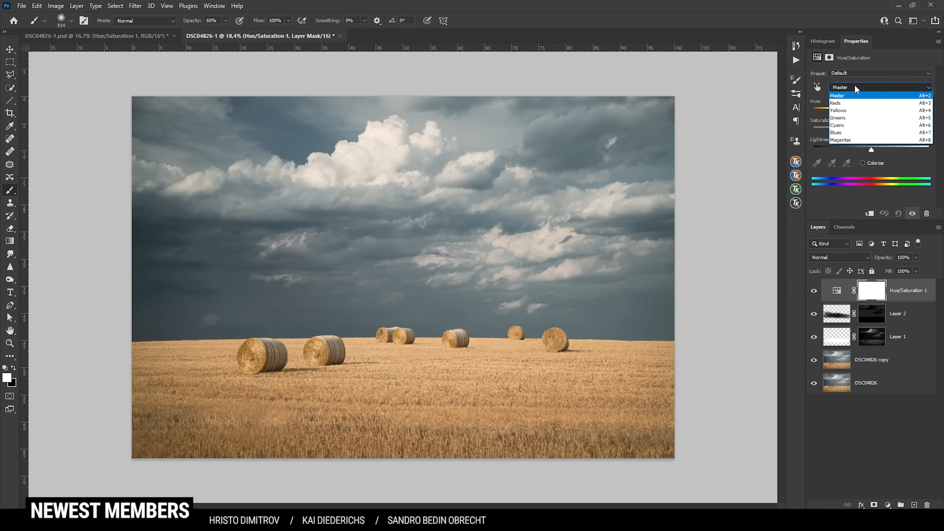
left_click(854, 127)
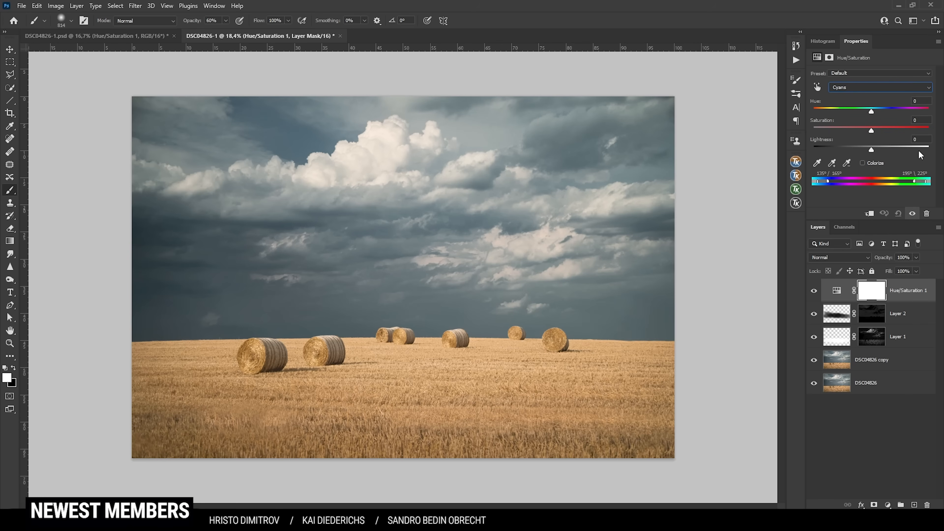
left_click_drag(872, 151, 866, 149)
left_click_drag(861, 151, 884, 134)
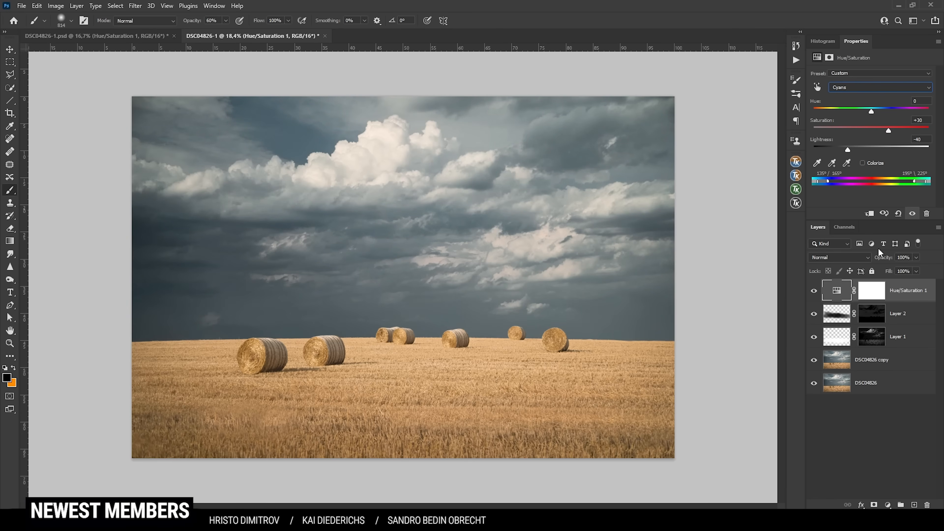
left_click(815, 291)
left_click(815, 291)
left_click(815, 290)
left_click(815, 290)
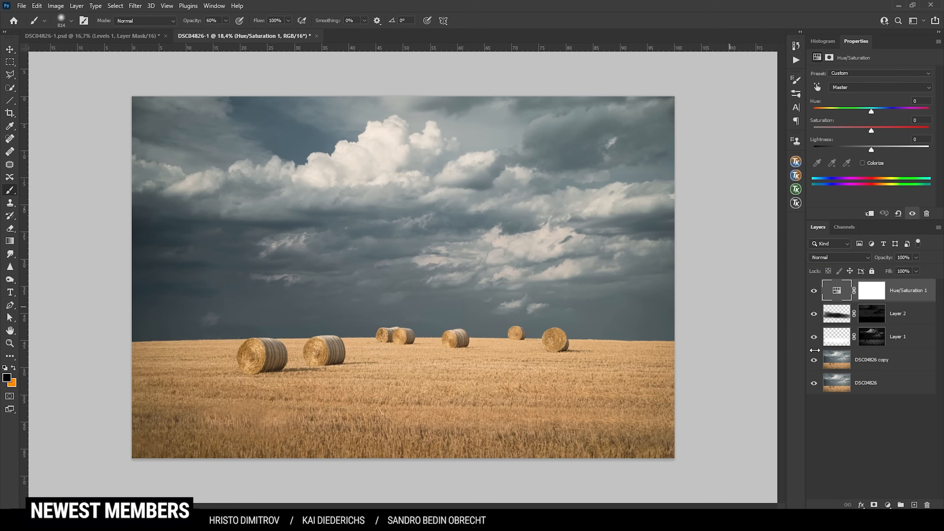
Step: Add a Levels adjustment layer with the black input level at 5 and the midtone level at 1.02
left_click(888, 505)
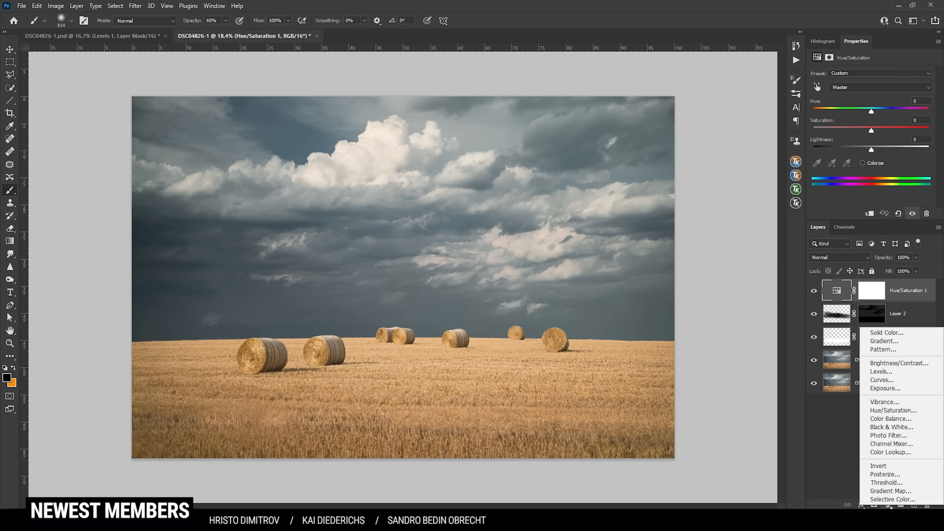
left_click(892, 371)
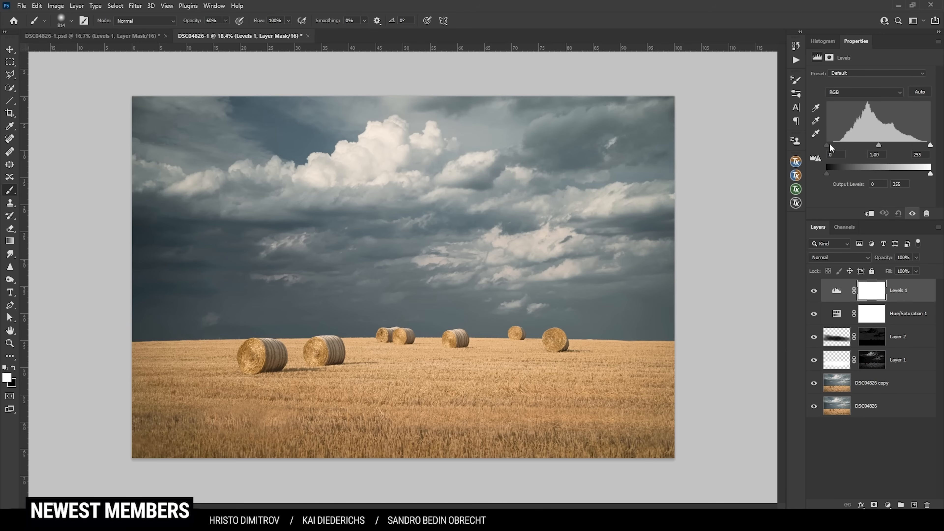
left_click_drag(827, 146, 832, 146)
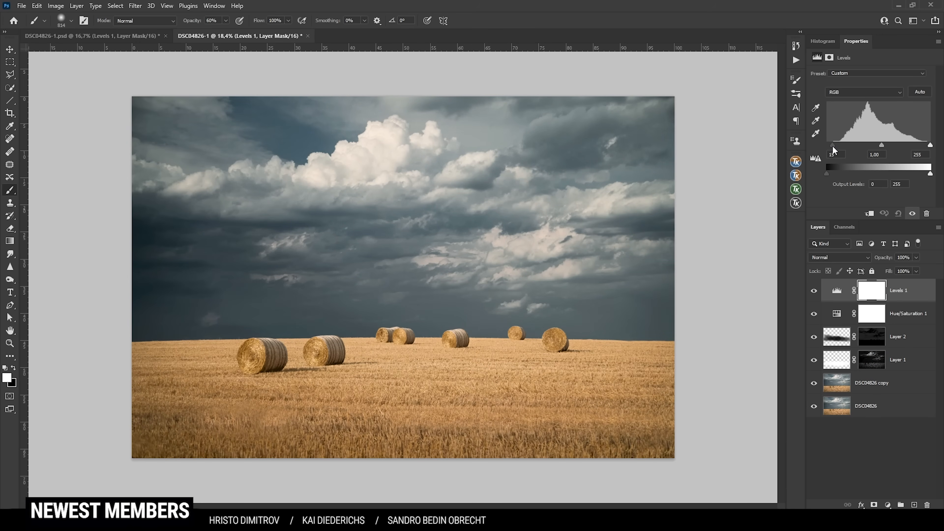
left_click_drag(832, 146, 832, 145)
left_click_drag(830, 144, 828, 144)
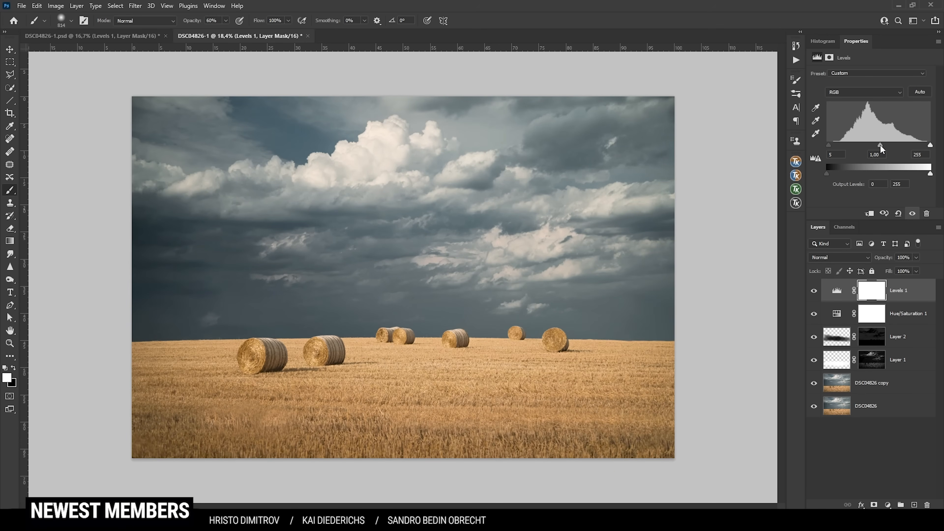
left_click_drag(880, 145, 879, 145)
left_click_drag(880, 144, 879, 144)
Step: Compare the image with and without the Levels adjustment
left_click(813, 291)
left_click(813, 291)
left_click(813, 292)
left_click(814, 291)
left_click(814, 292)
left_click(814, 291)
left_click(813, 292)
left_click(813, 292)
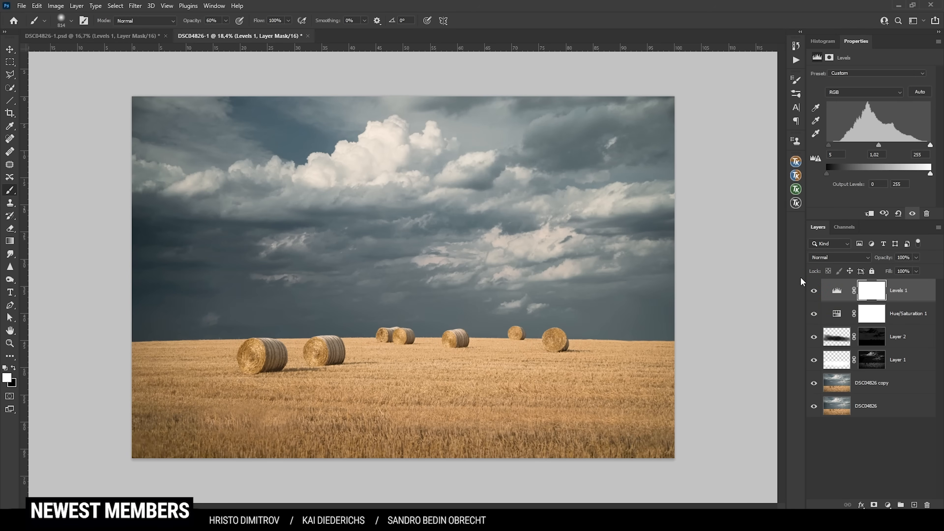